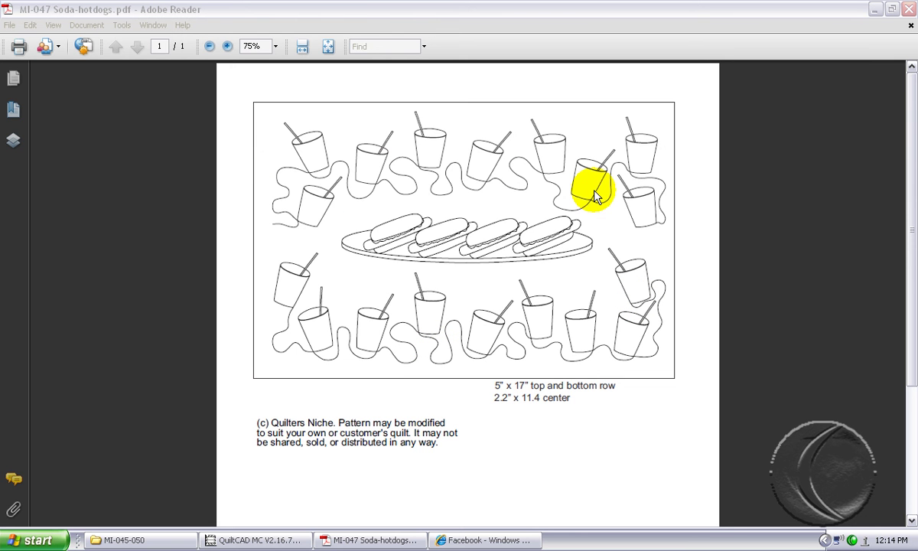
# Select the six middle grid blocks and merge them into one 12 x 18 in centre block.
pyautogui.click(255, 540)
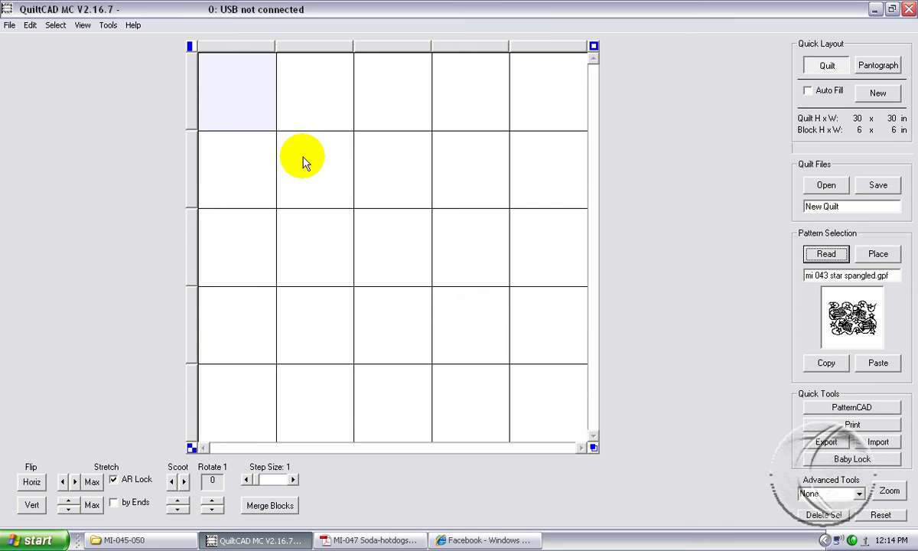
pyautogui.moveTo(300, 157); pyautogui.dragTo(469, 264)
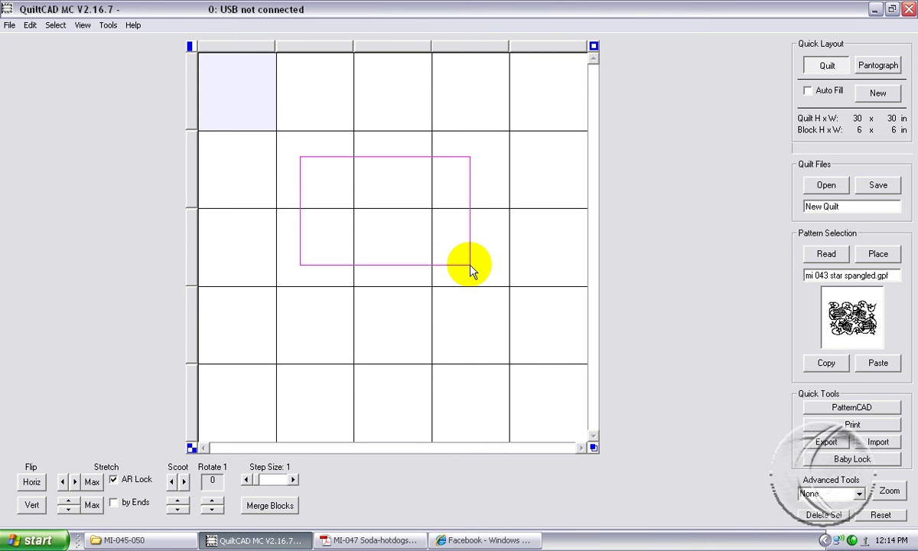
pyautogui.moveTo(470, 269); pyautogui.dragTo(471, 269)
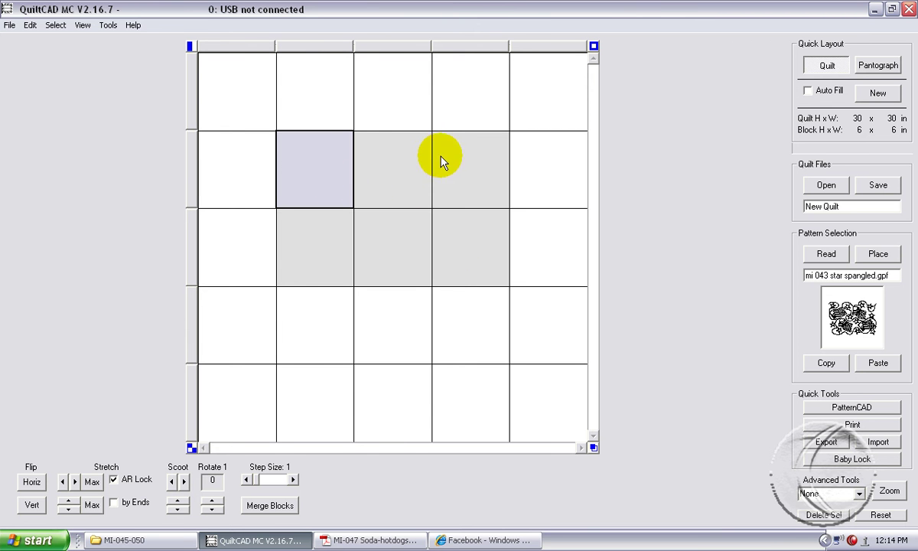
pyautogui.click(263, 508)
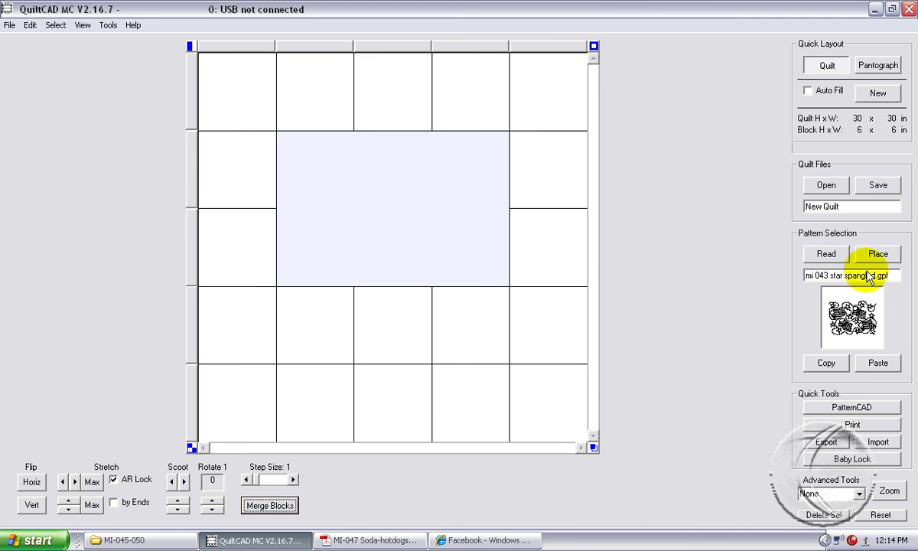
# Read hotdogs on plate.gpf and place it in the merged centre block.
pyautogui.click(832, 256)
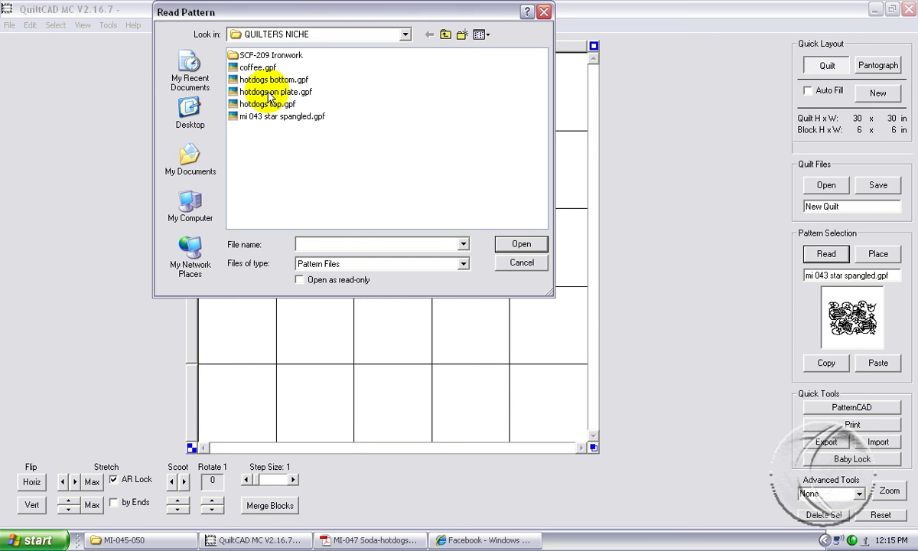
pyautogui.click(269, 93)
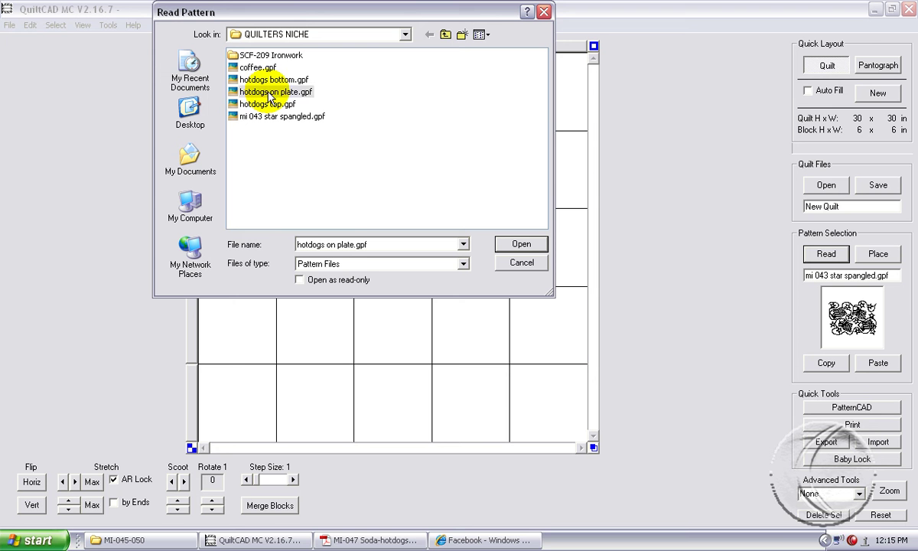
pyautogui.click(527, 244)
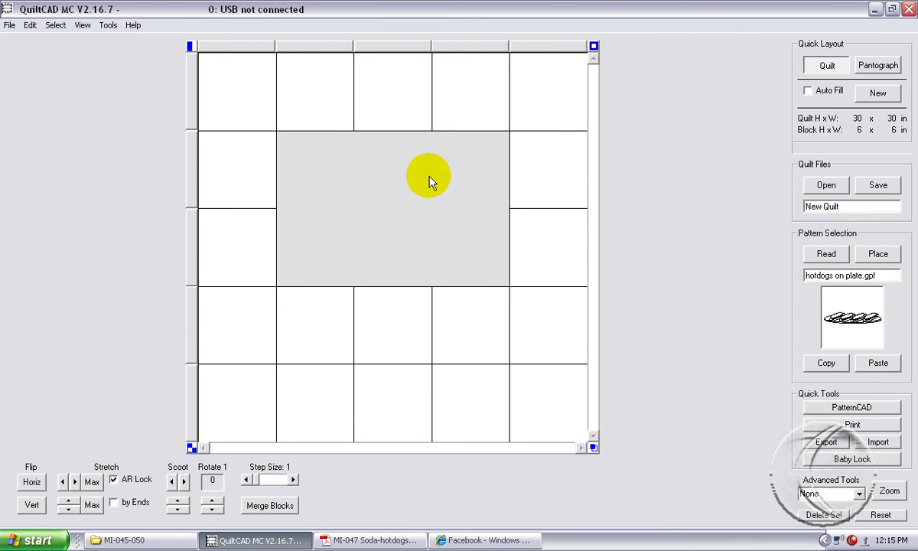
pyautogui.click(878, 255)
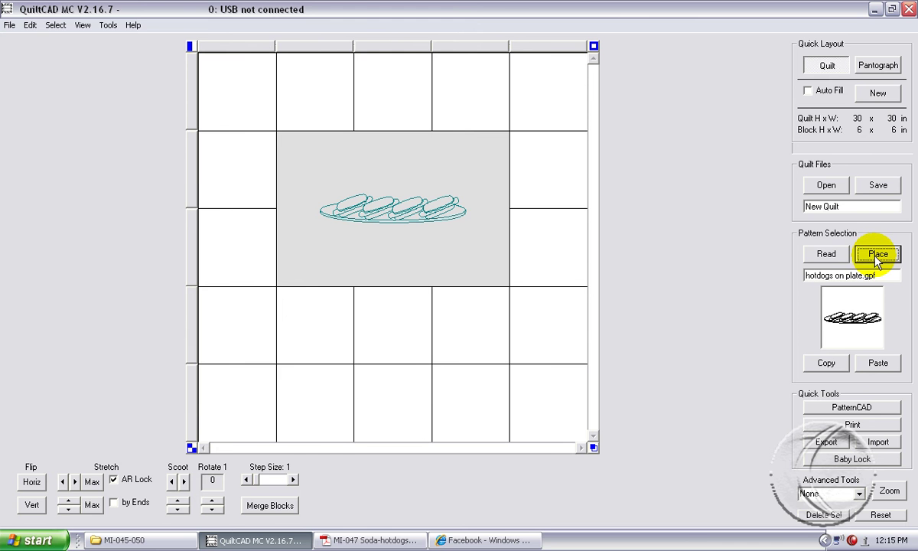
pyautogui.click(825, 443)
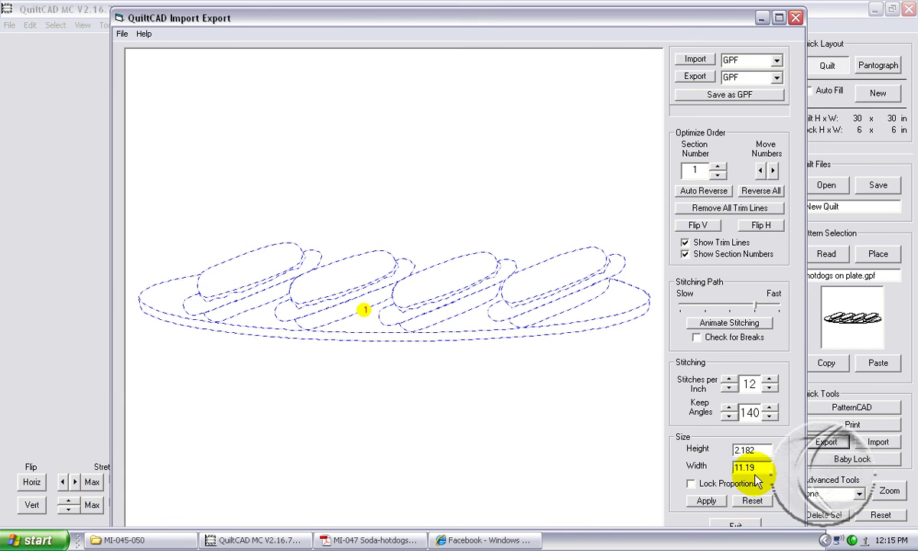
pyautogui.click(334, 541)
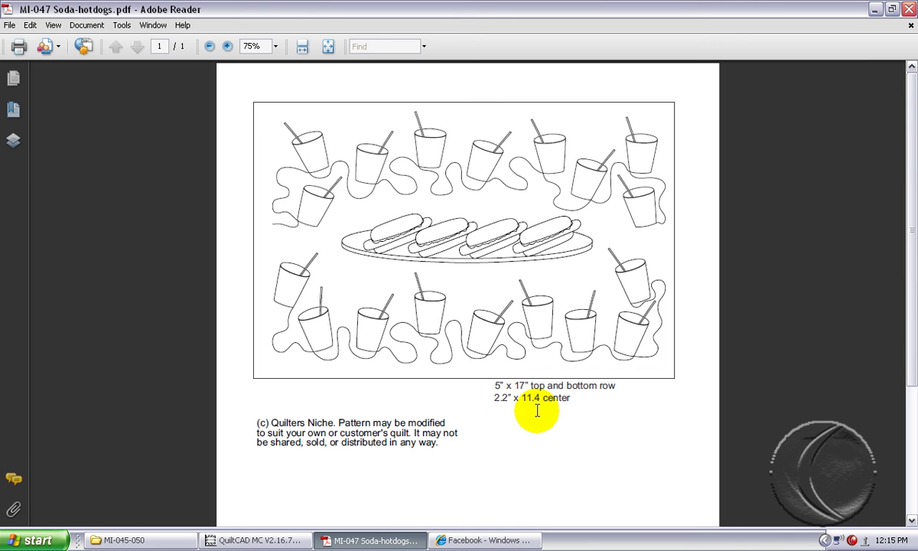
pyautogui.click(265, 539)
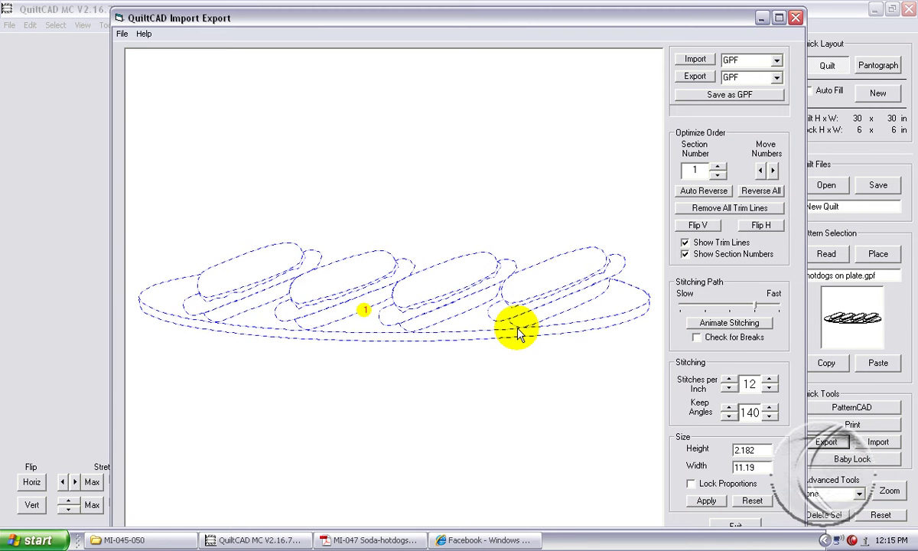
pyautogui.click(744, 527)
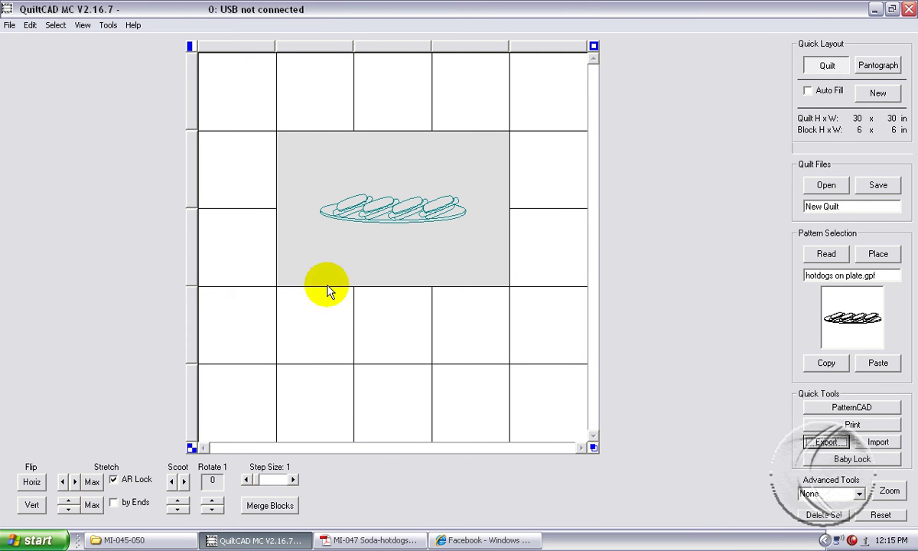
# Merge the three blocks below the centre into one block.
pyautogui.click(340, 266)
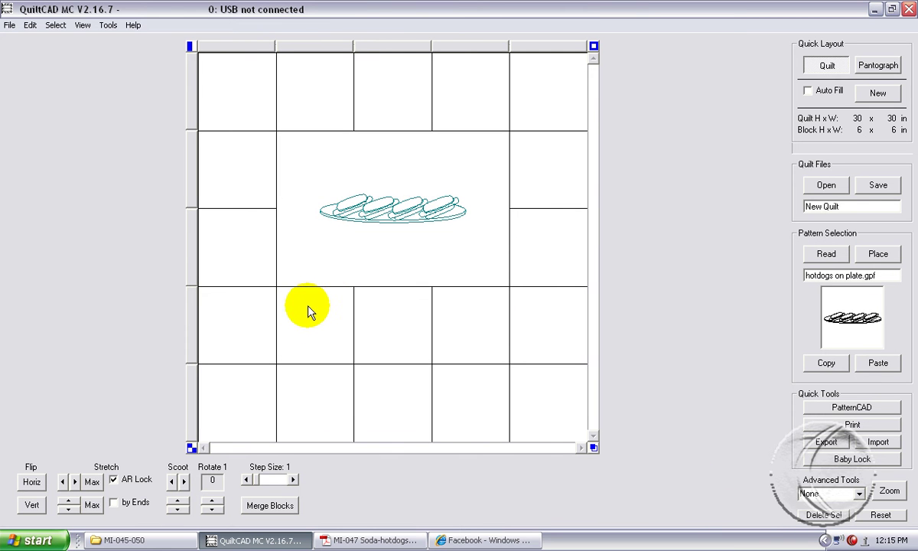
pyautogui.moveTo(304, 302); pyautogui.dragTo(485, 344)
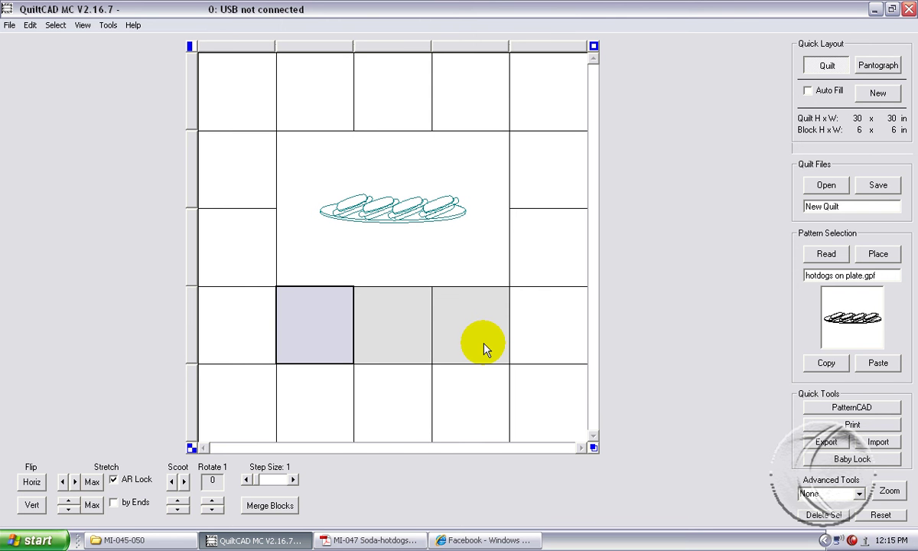
pyautogui.click(269, 506)
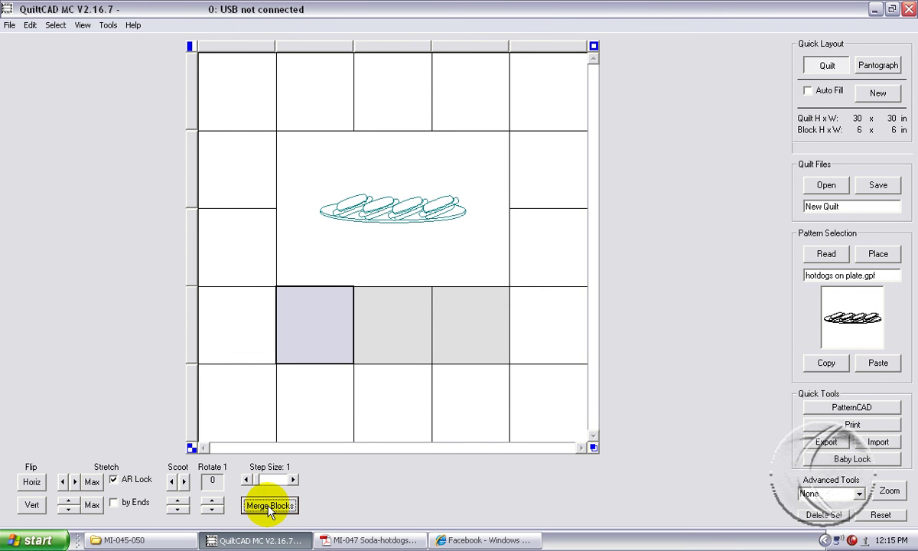
# Read hotdogs bottom.gpf and place it in the merged lower block.
pyautogui.click(828, 254)
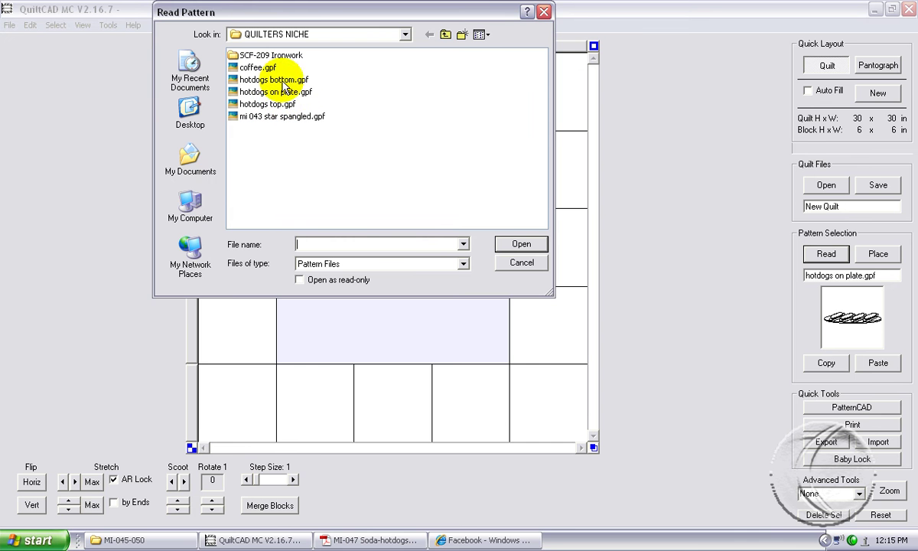
pyautogui.click(284, 81)
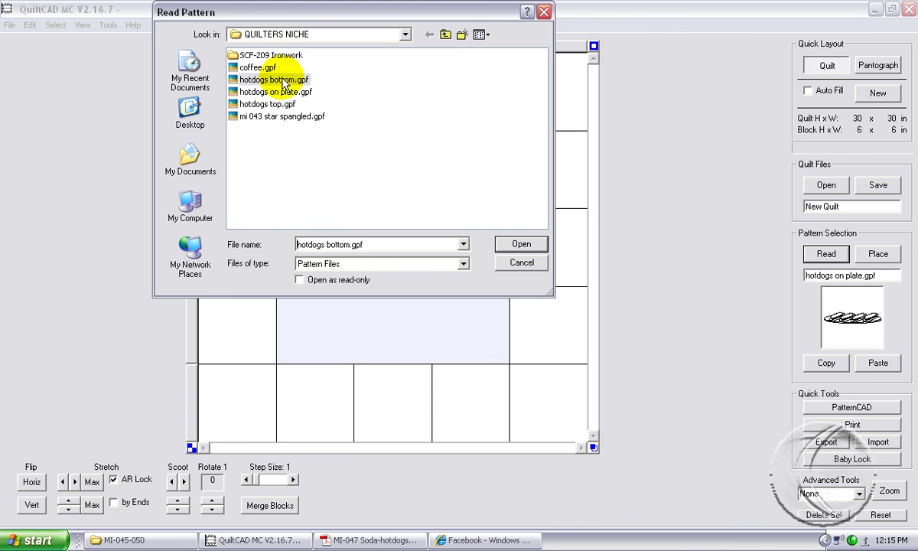
pyautogui.click(529, 244)
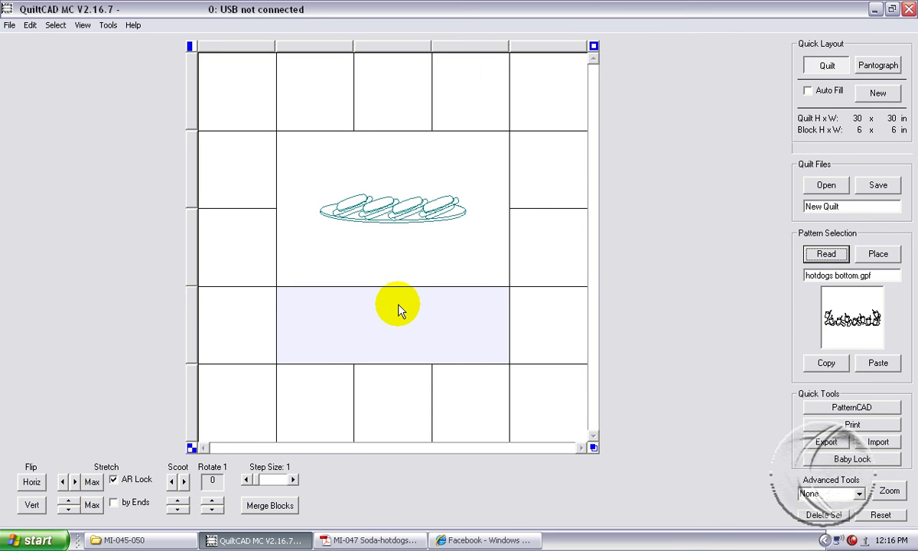
pyautogui.click(403, 317)
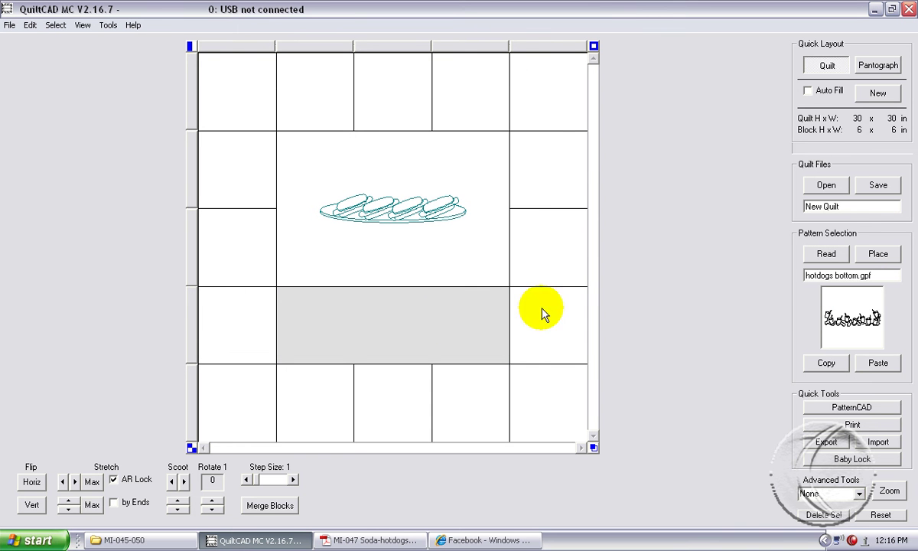
pyautogui.click(880, 255)
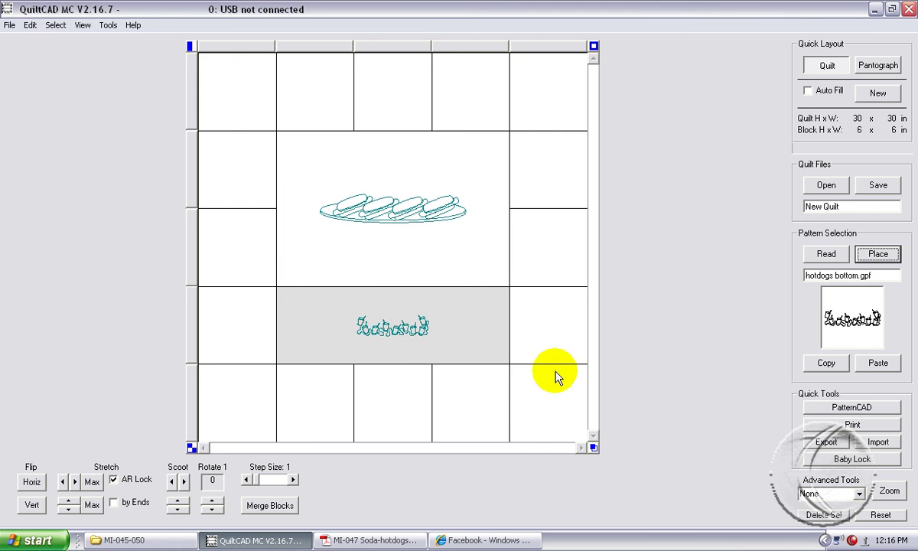
pyautogui.click(824, 442)
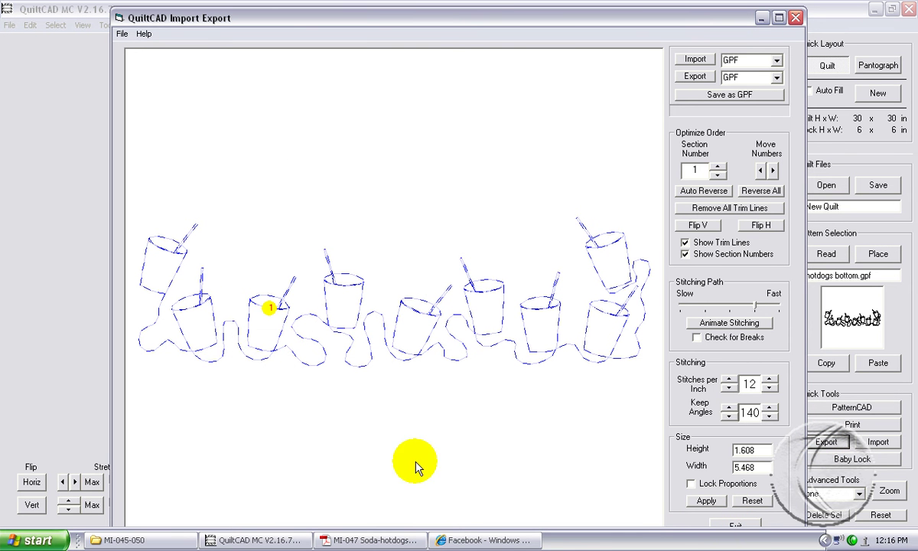
pyautogui.click(364, 540)
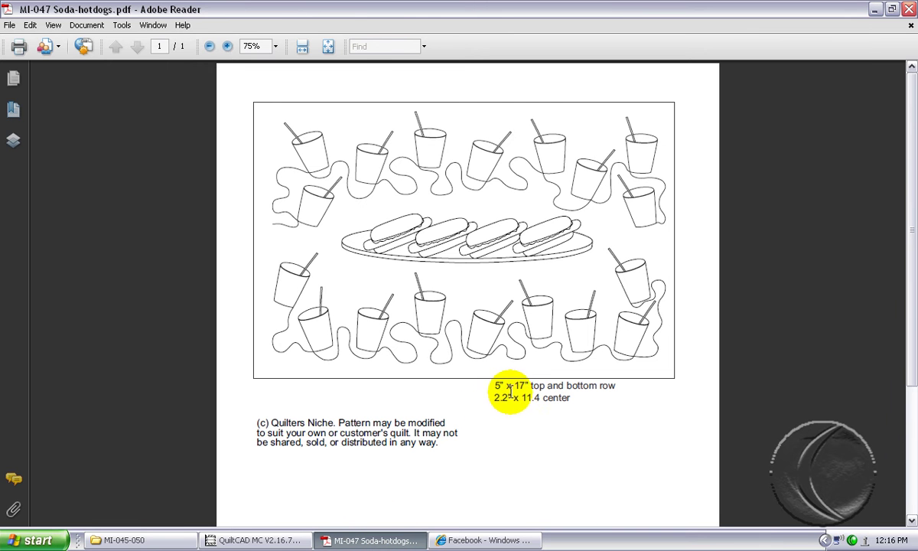
pyautogui.click(254, 538)
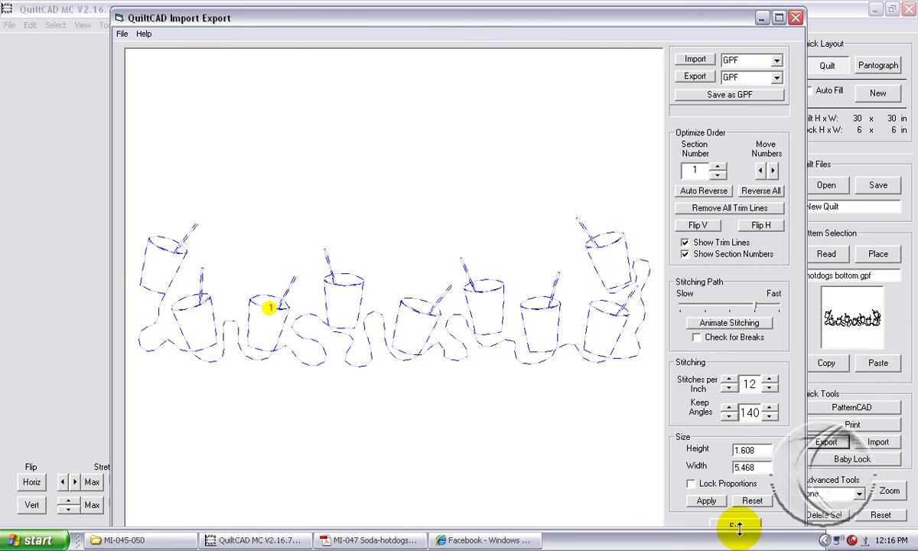
pyautogui.click(734, 524)
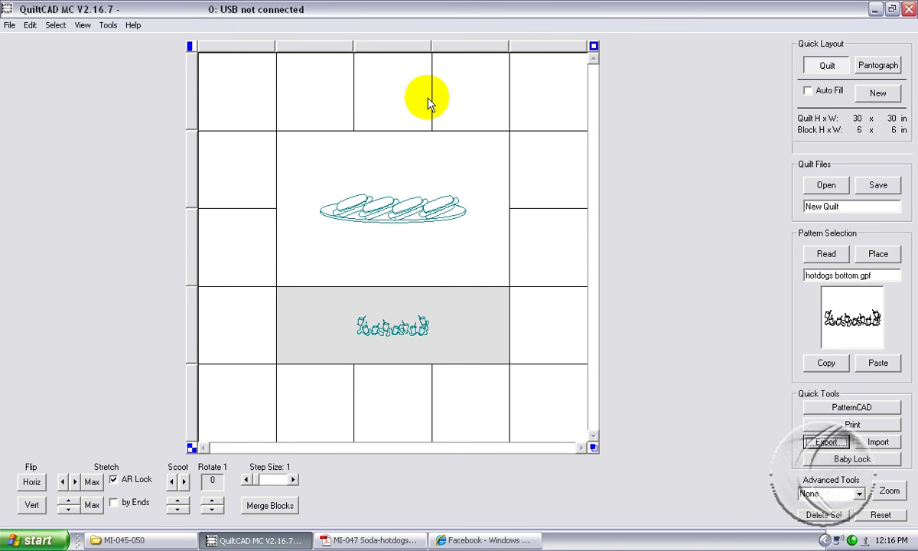
# Merge the three middle blocks of the top row into one block.
pyautogui.click(447, 310)
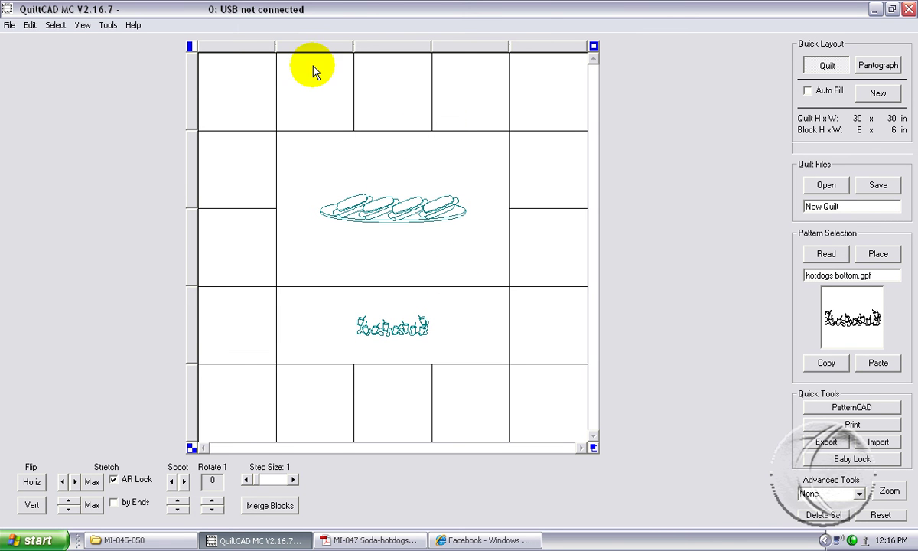
pyautogui.moveTo(312, 71); pyautogui.dragTo(478, 104)
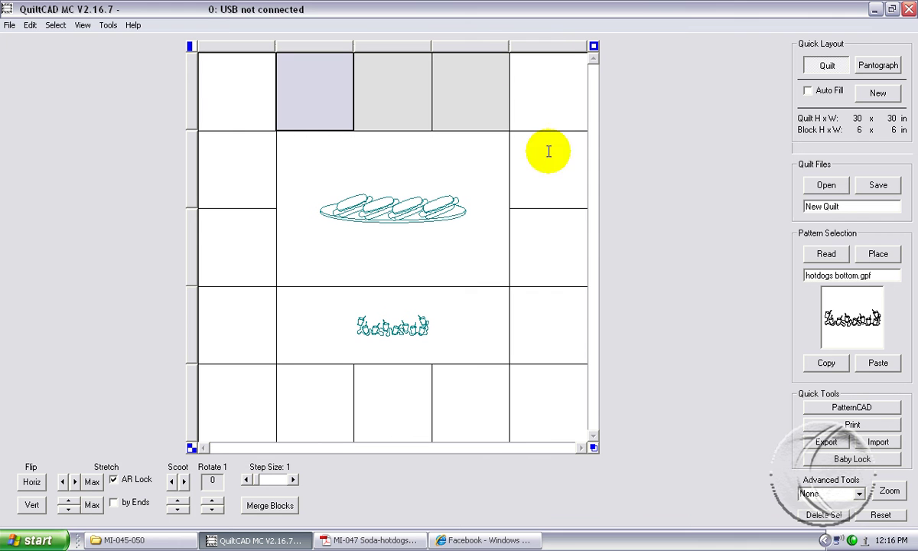
pyautogui.click(830, 255)
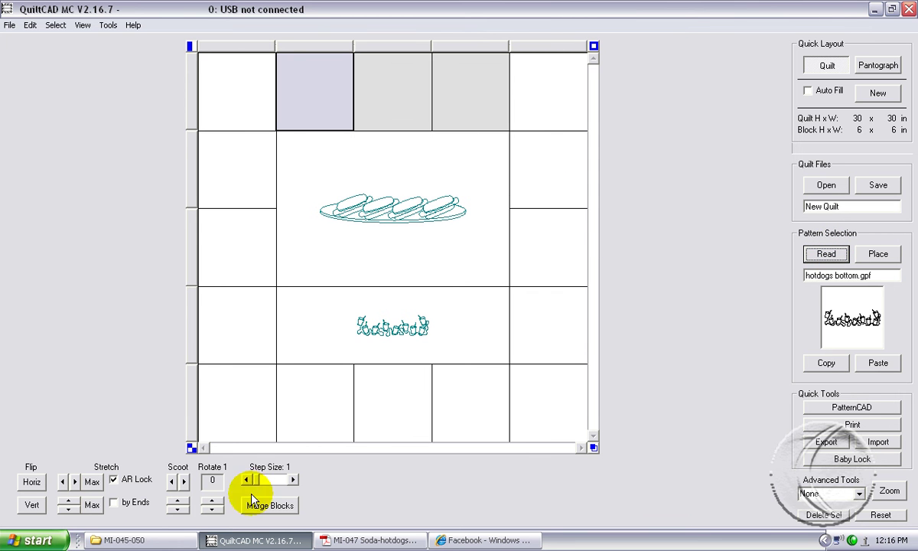
pyautogui.click(287, 508)
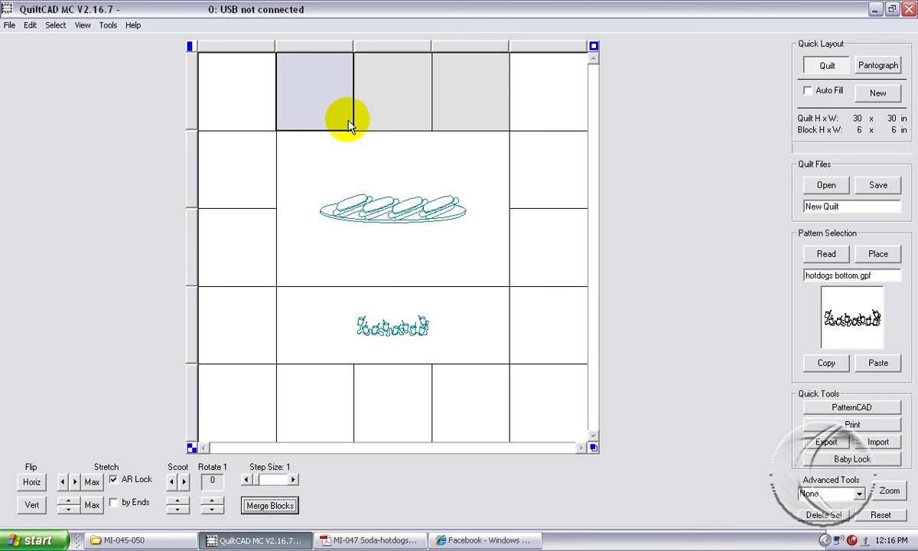
pyautogui.click(328, 94)
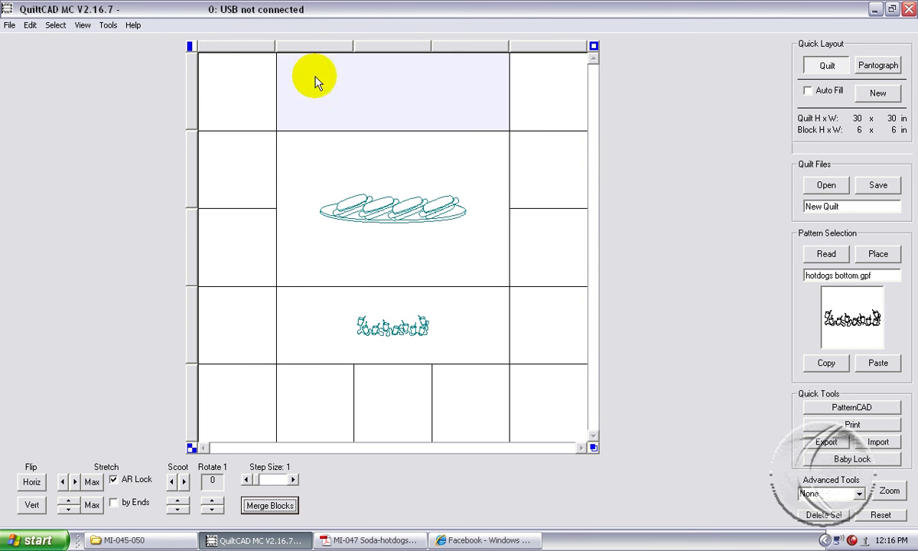
# Read hotdogs top.gpf and place it in the merged top block.
pyautogui.click(825, 253)
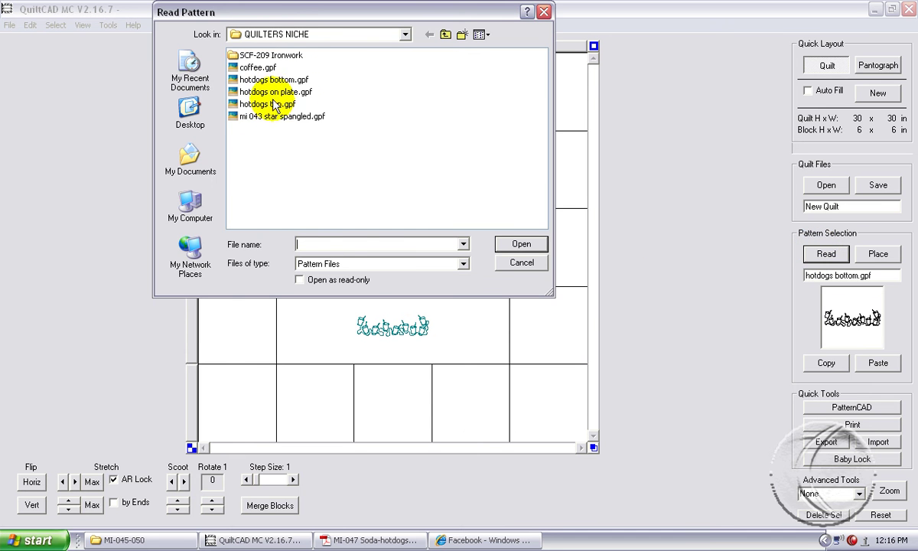
pyautogui.click(264, 104)
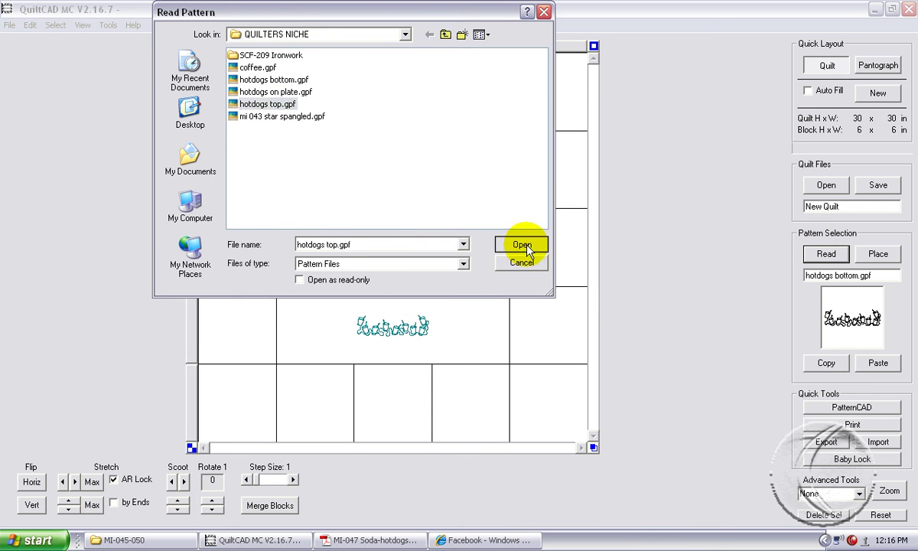
pyautogui.click(519, 244)
pyautogui.click(476, 127)
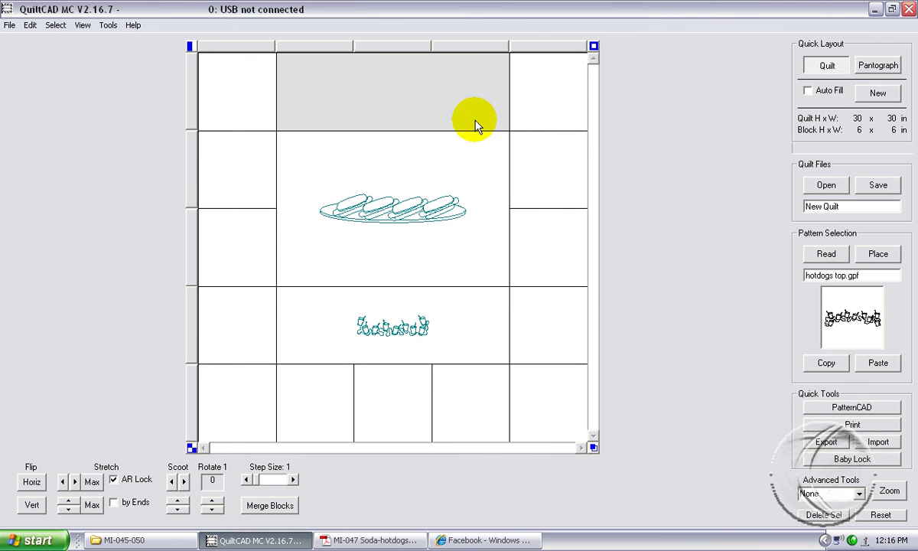
pyautogui.click(877, 255)
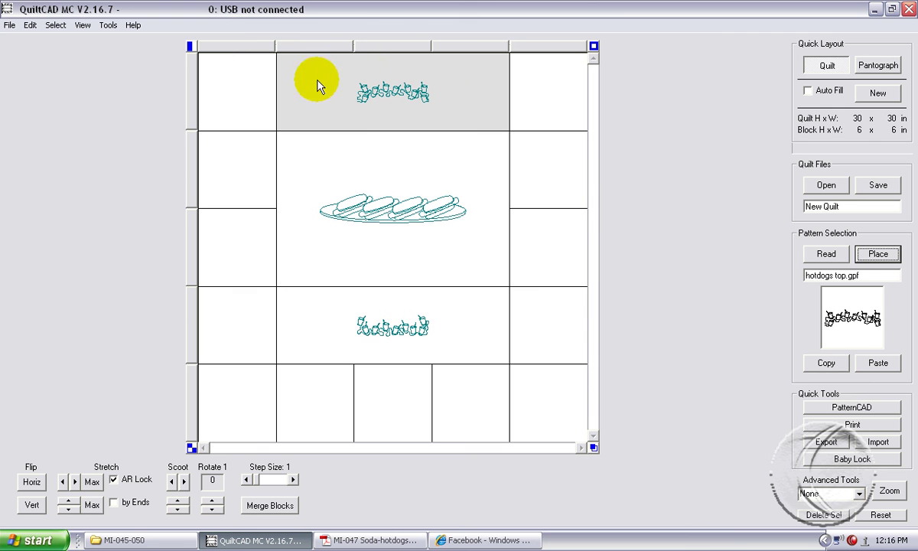
# With both cup rows selected, stretch them wider three times at step size 5.
pyautogui.click(391, 334)
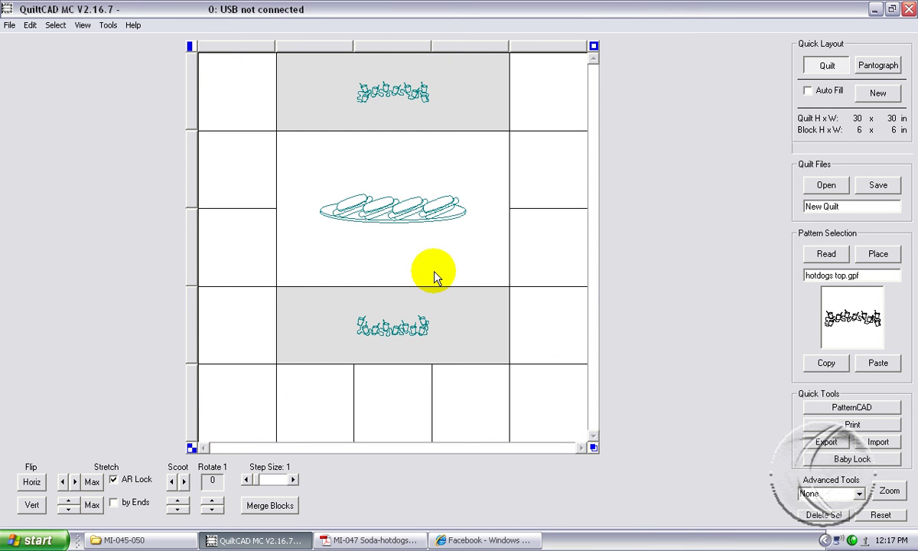
pyautogui.click(287, 480)
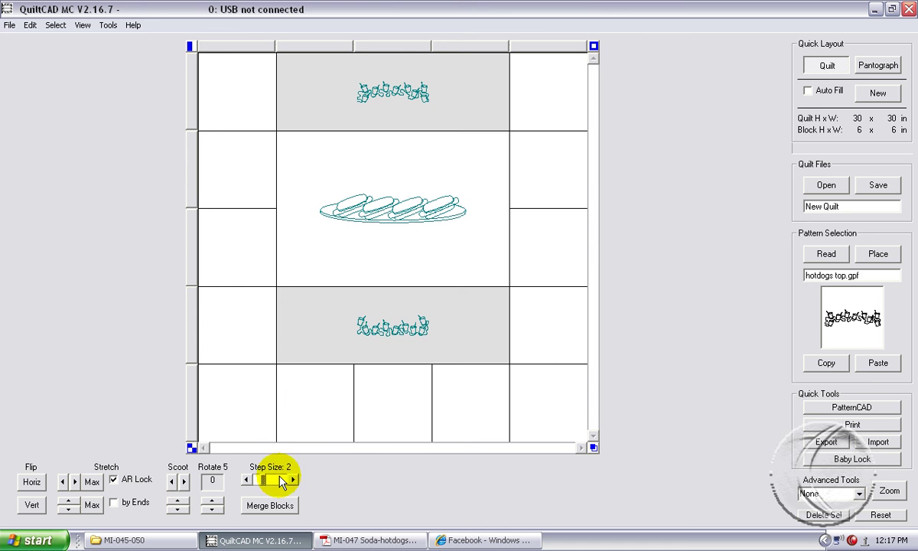
pyautogui.click(288, 480)
pyautogui.click(288, 481)
pyautogui.click(289, 479)
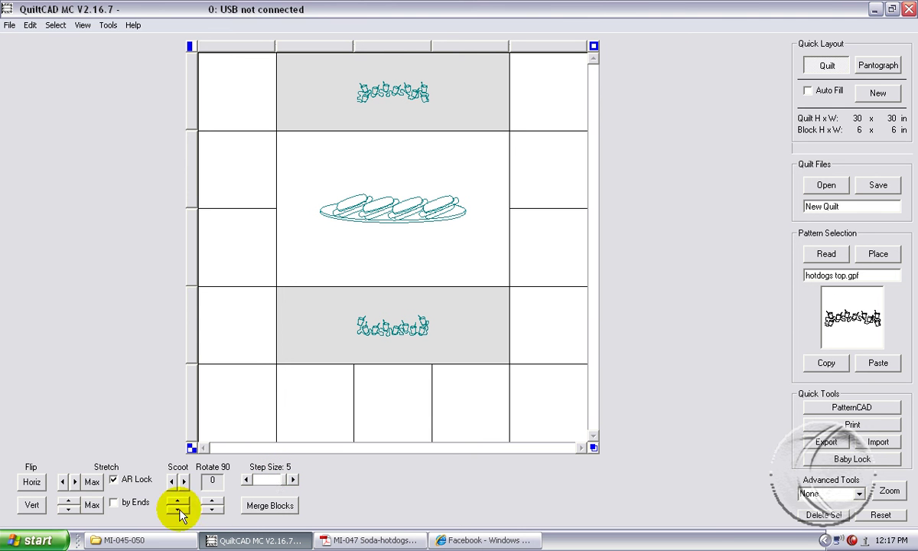
pyautogui.click(74, 485)
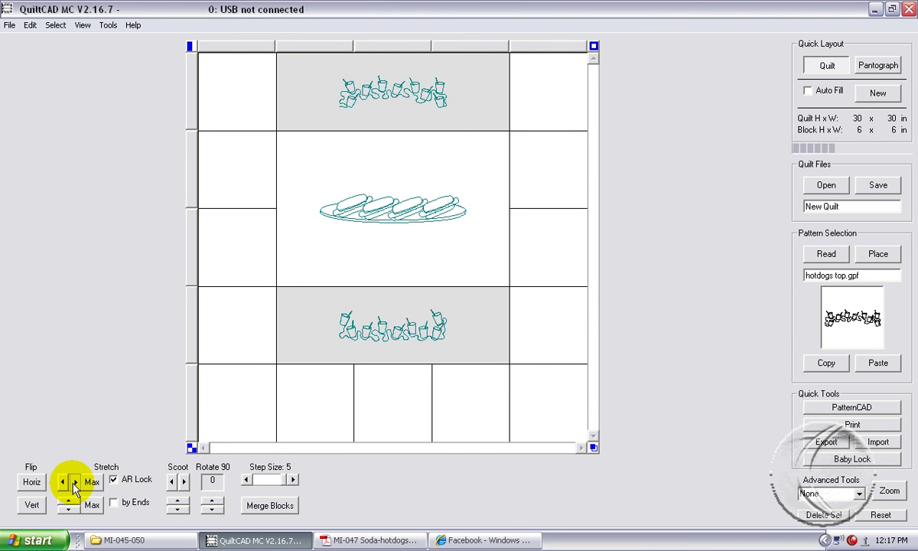
pyautogui.click(74, 484)
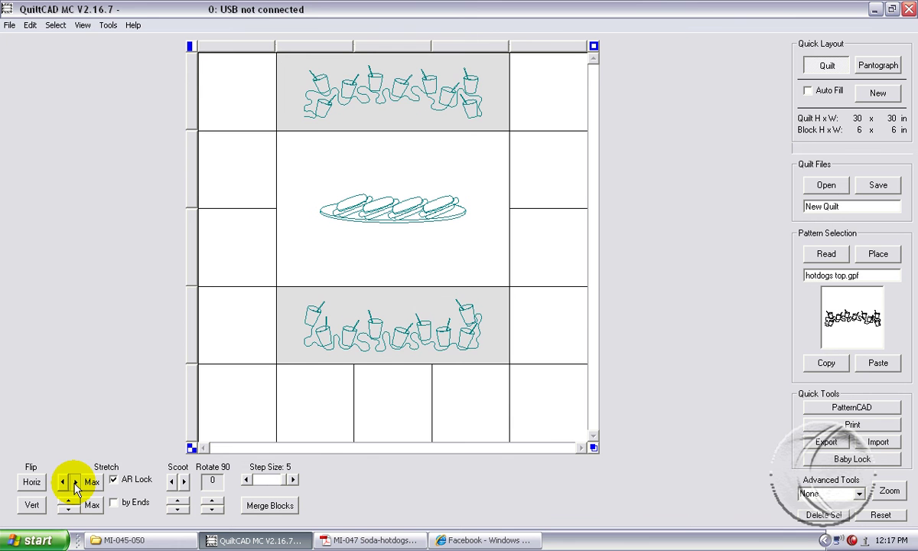
pyautogui.click(74, 484)
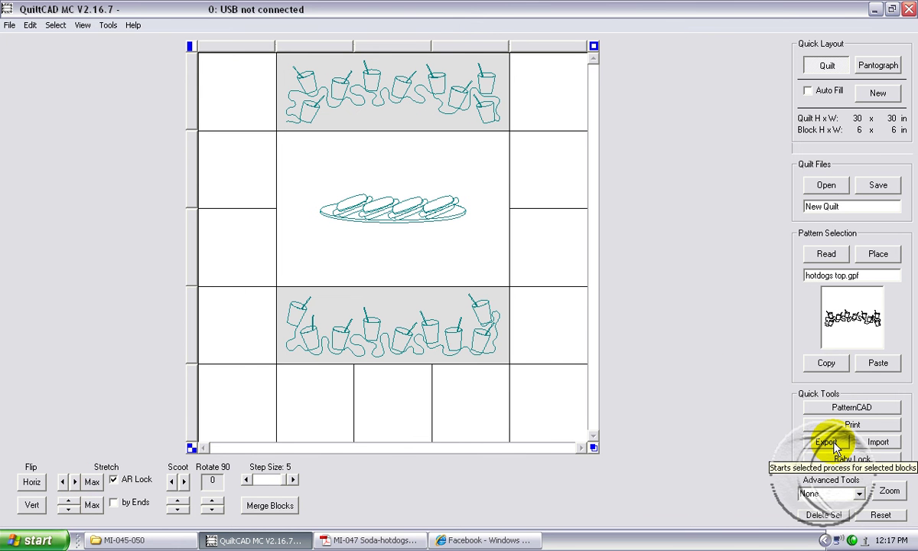
pyautogui.click(836, 446)
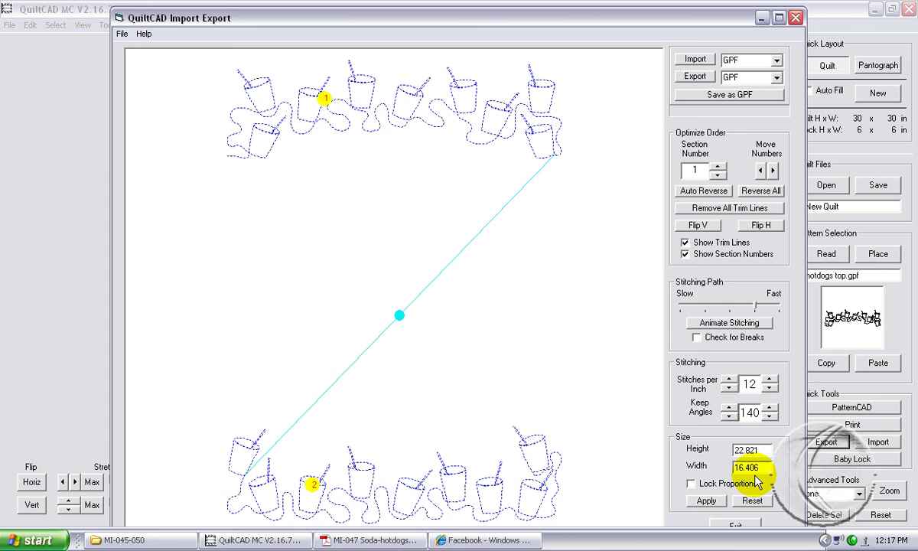
pyautogui.click(730, 525)
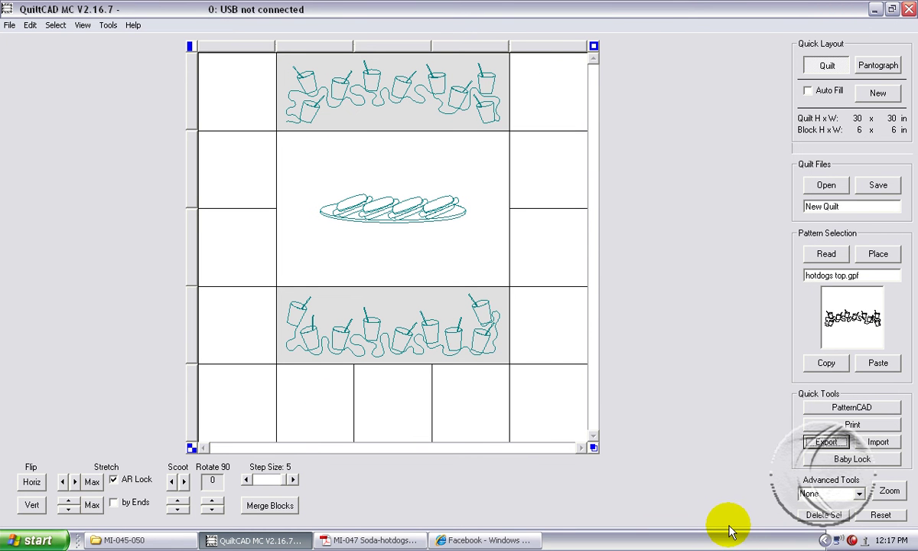
# Stretch the cup borders wider three times at step size 2, then check the overall size.
pyautogui.click(267, 482)
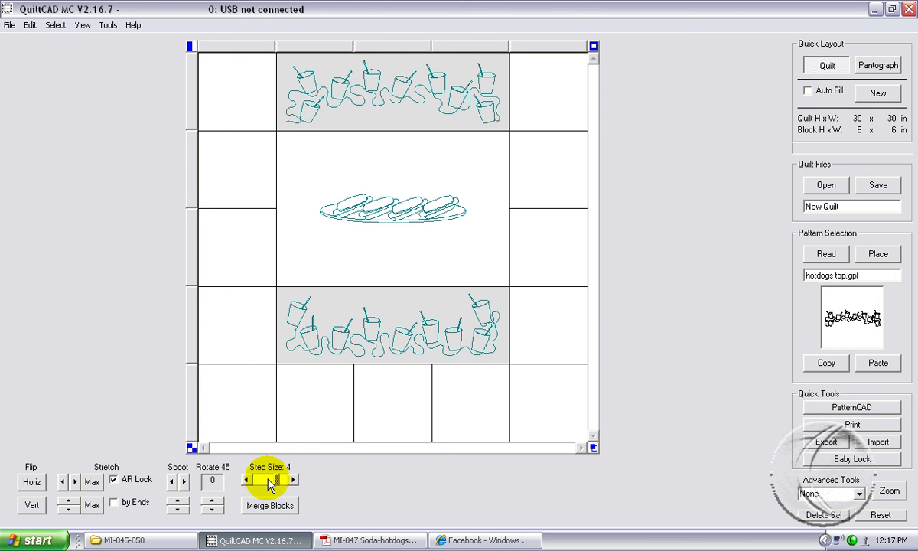
pyautogui.click(267, 482)
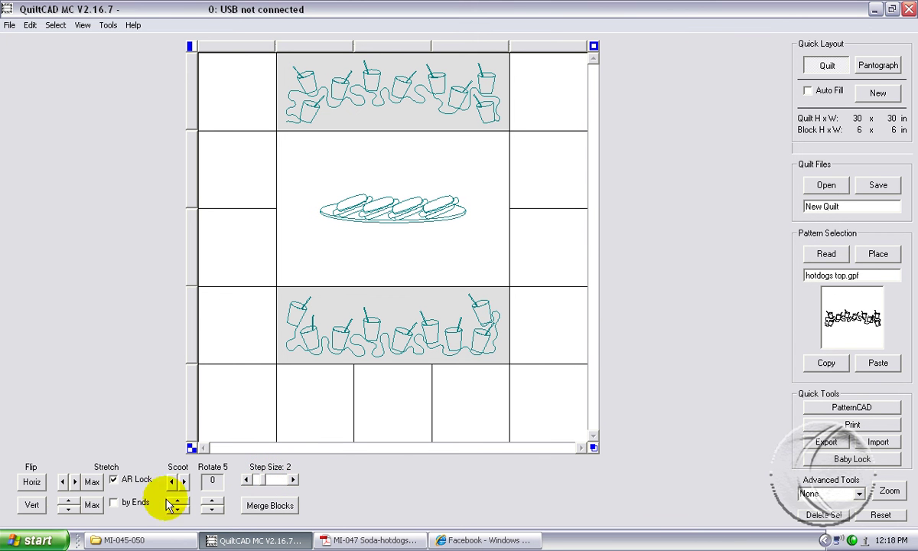
pyautogui.click(75, 481)
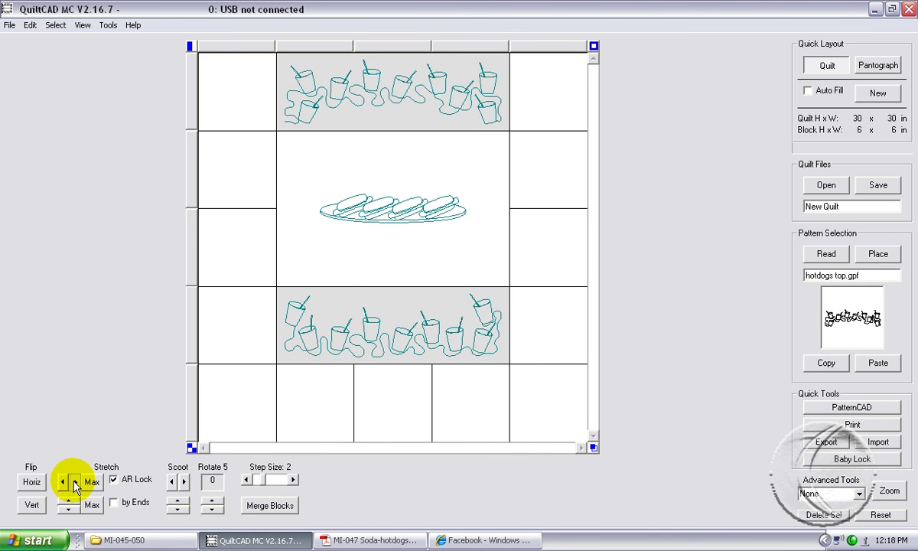
pyautogui.click(75, 481)
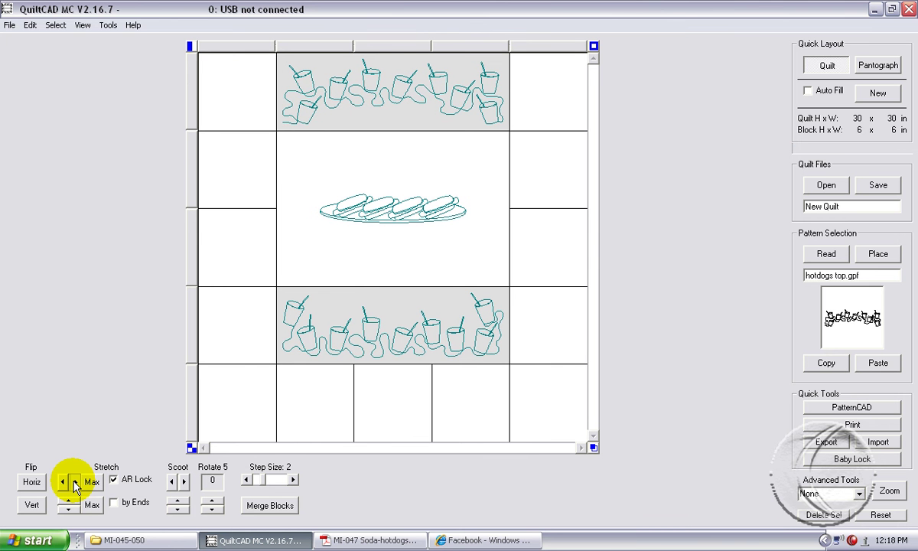
pyautogui.click(75, 481)
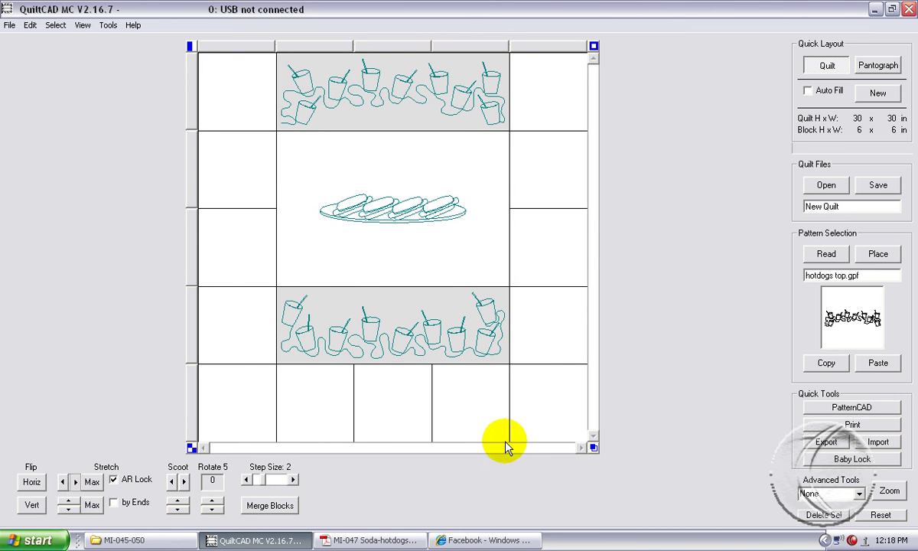
pyautogui.click(827, 443)
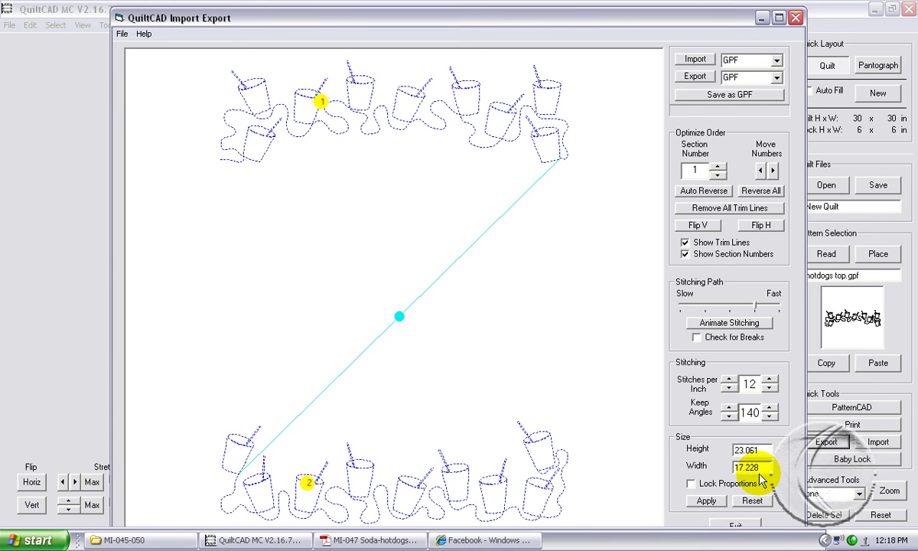
pyautogui.click(736, 526)
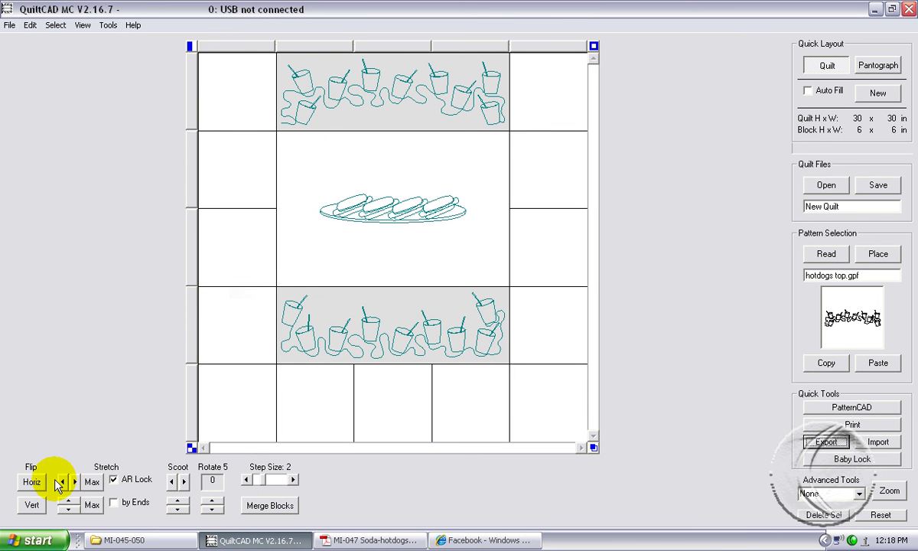
# Narrow the borders once at step size 1 and recheck, reaching 17.09 in wide.
pyautogui.click(246, 479)
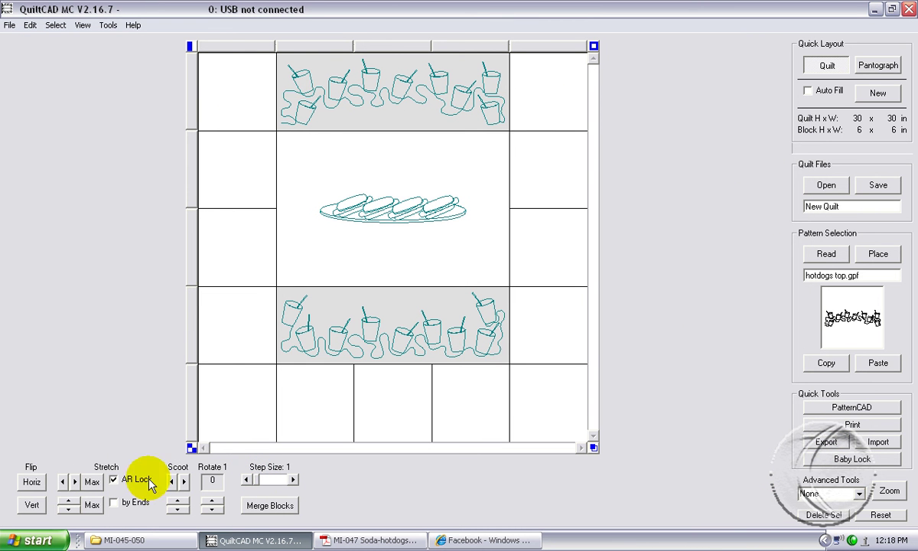
pyautogui.click(63, 482)
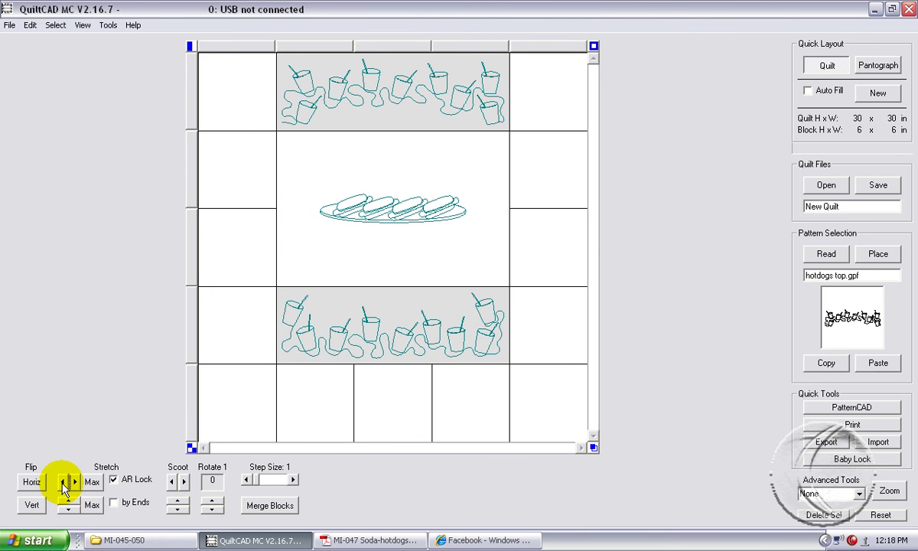
pyautogui.click(829, 445)
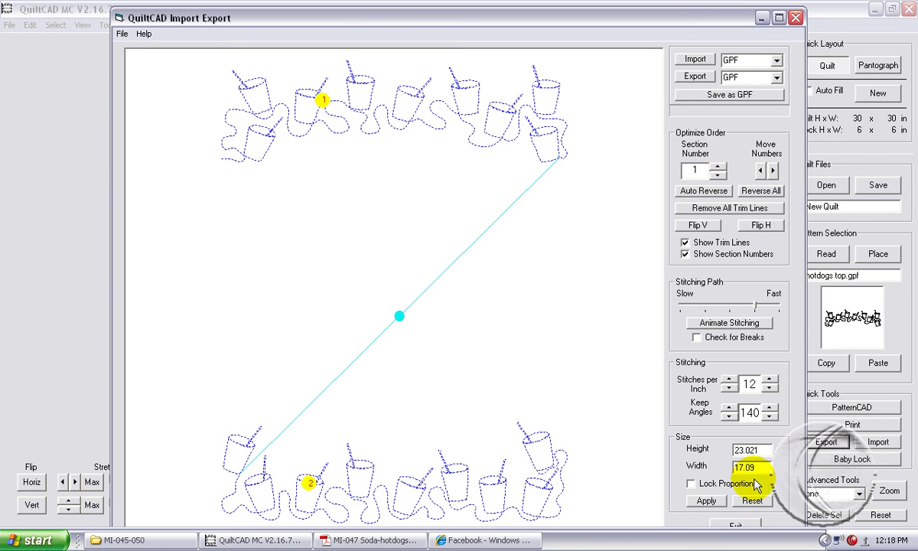
pyautogui.click(726, 526)
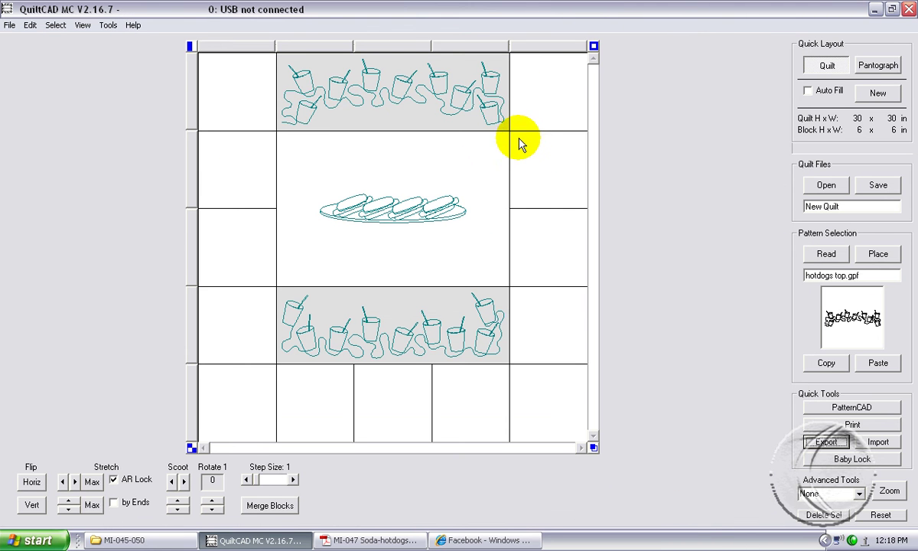
# Preview the bottom cup row's size and compare it with the pattern sheet in Adobe Reader.
pyautogui.click(463, 91)
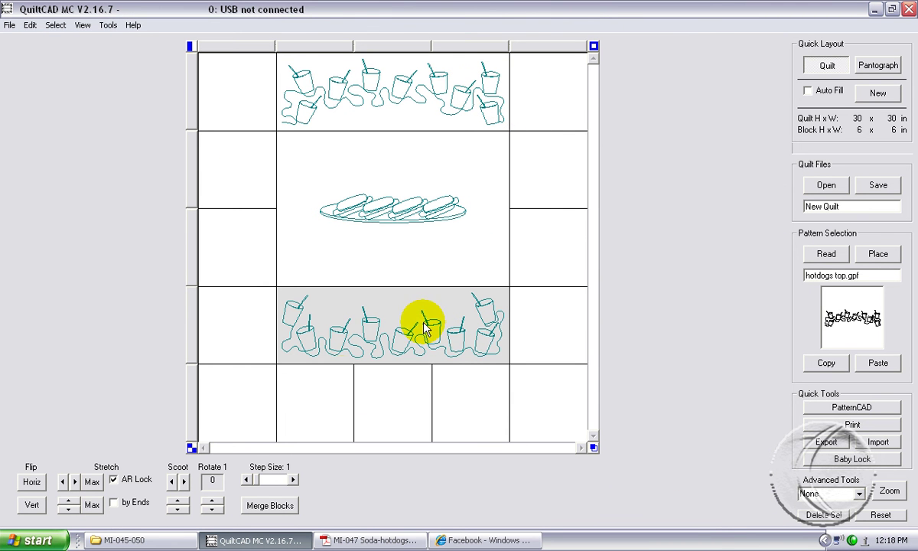
pyautogui.click(825, 444)
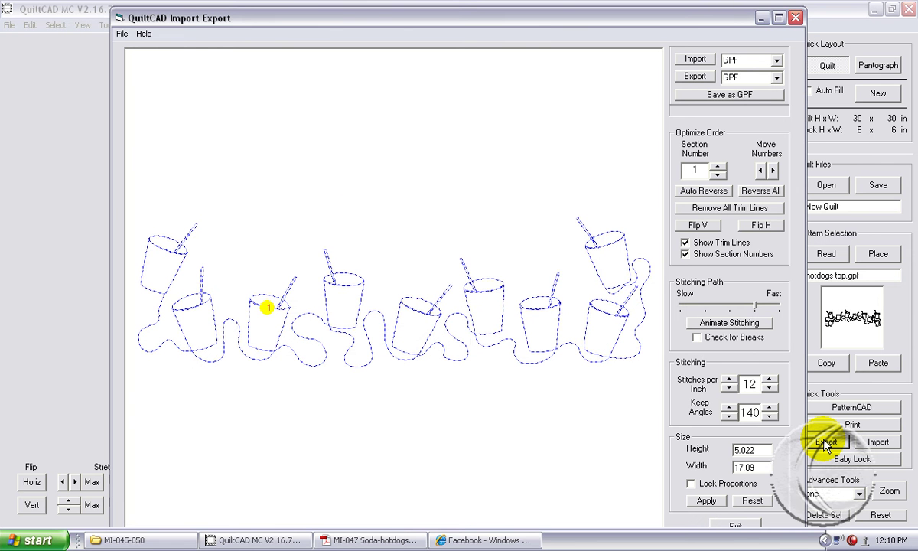
pyautogui.click(361, 540)
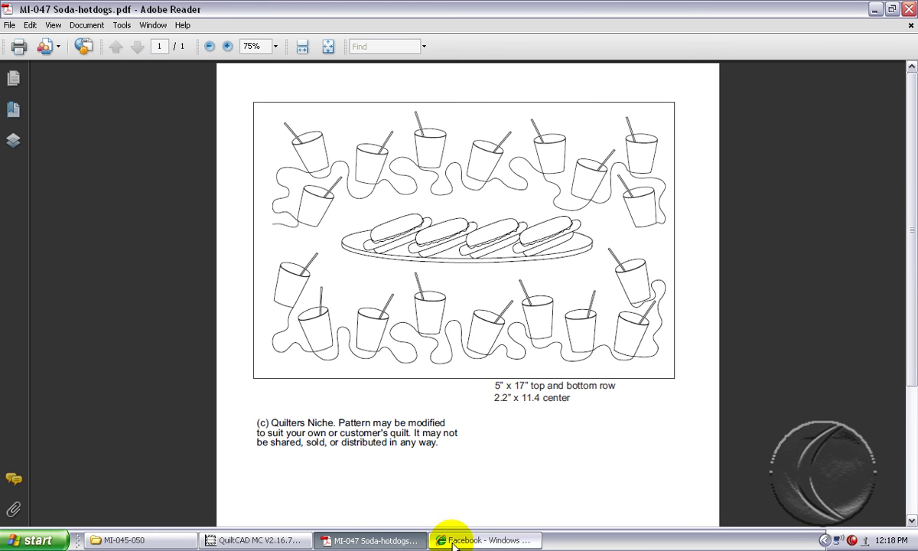
pyautogui.click(253, 540)
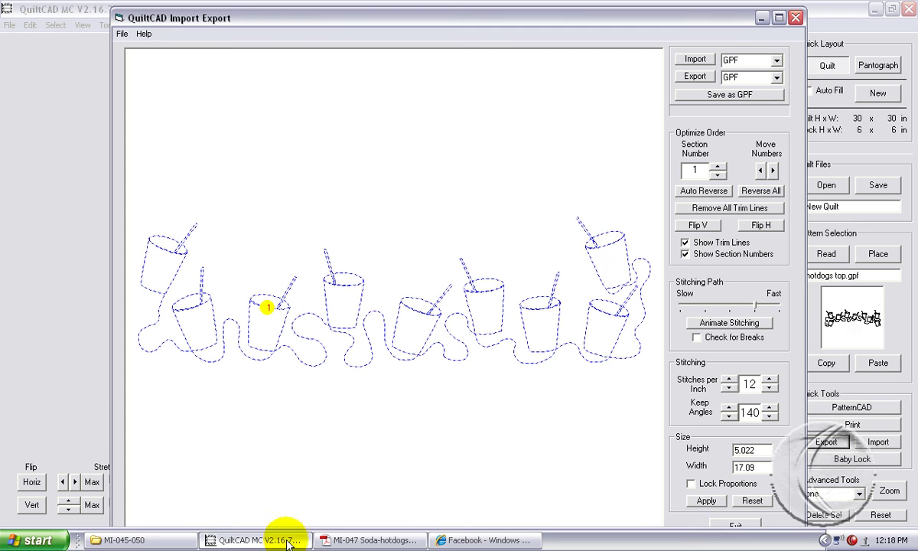
pyautogui.click(735, 524)
# Select the top soda-cup row and confirm its size of about 5.02 × 17.09 in.
pyautogui.click(409, 82)
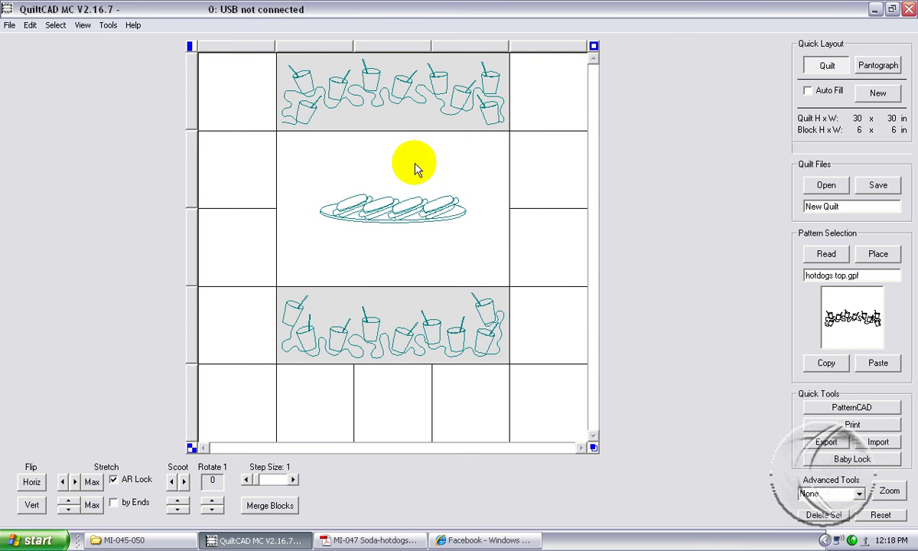
pyautogui.click(486, 329)
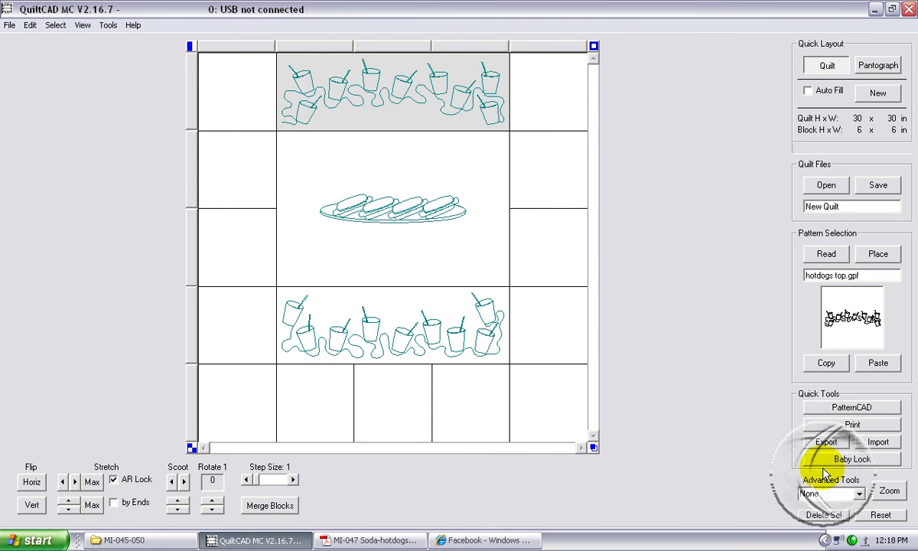
pyautogui.click(824, 444)
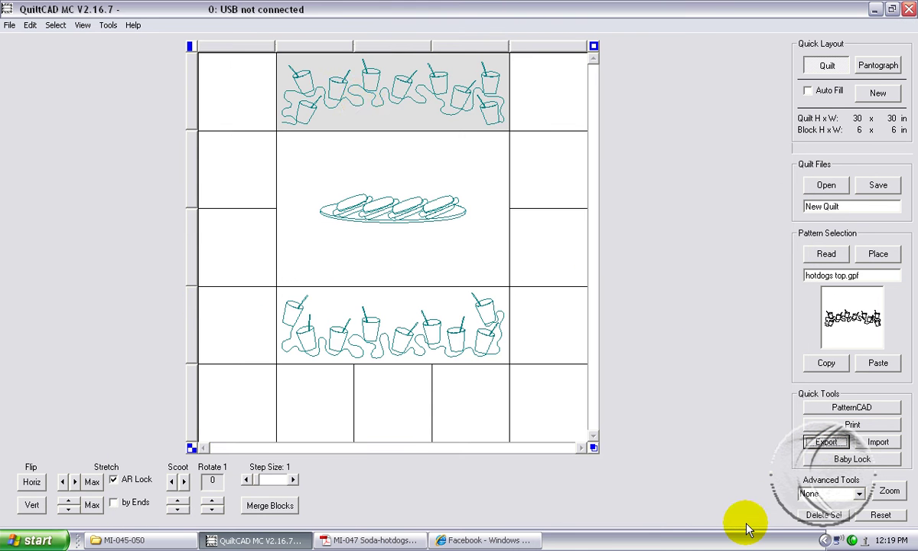
pyautogui.click(738, 527)
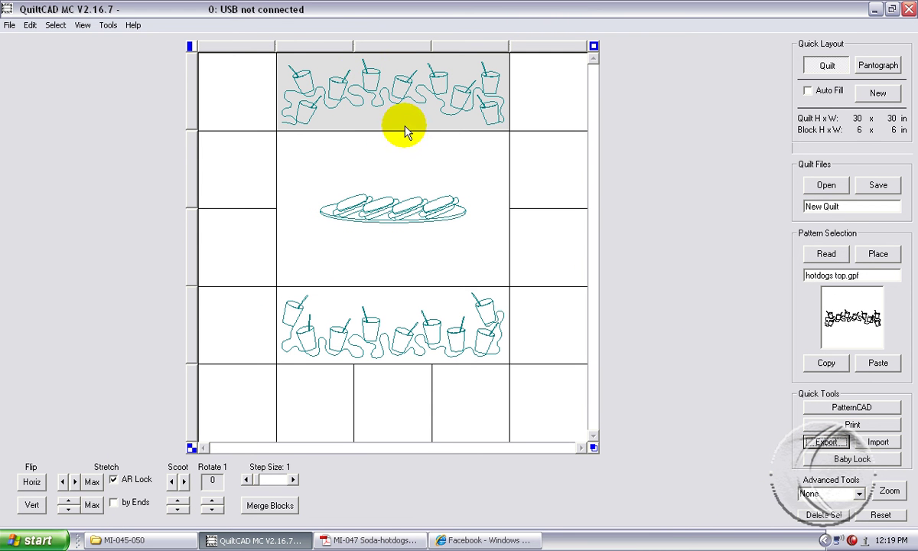
pyautogui.click(433, 175)
pyautogui.click(413, 306)
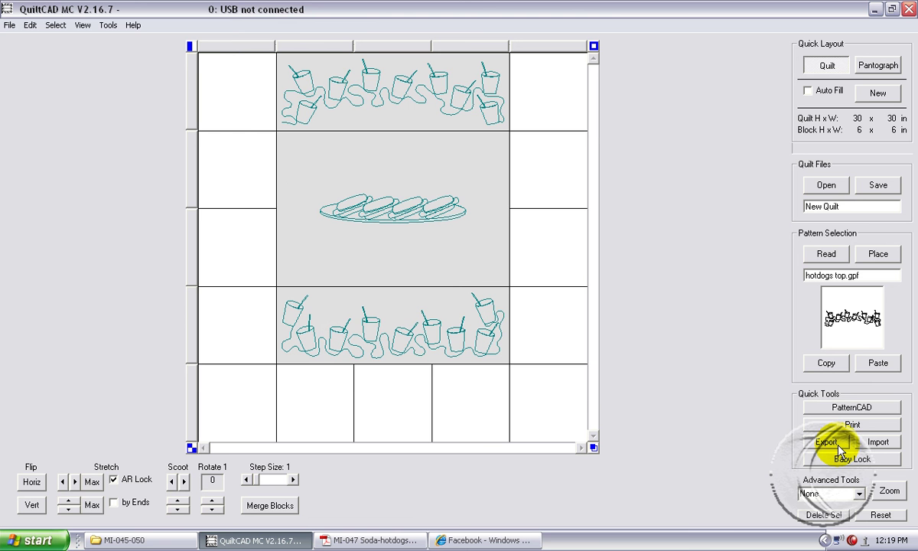
pyautogui.click(826, 442)
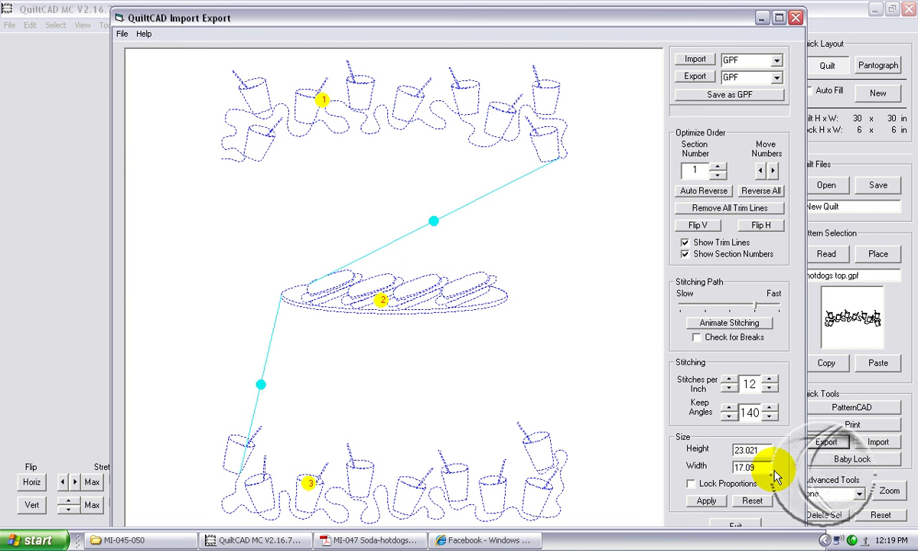
pyautogui.click(759, 450)
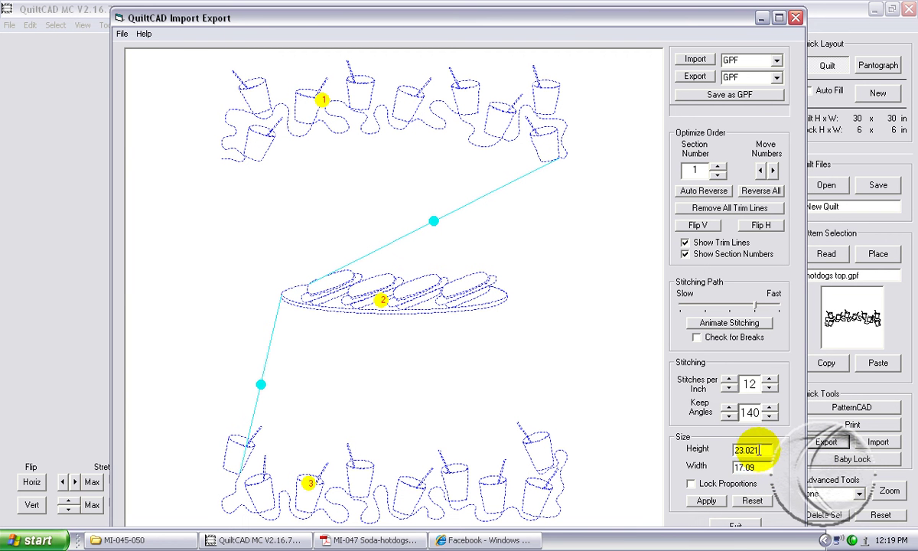
pyautogui.click(736, 525)
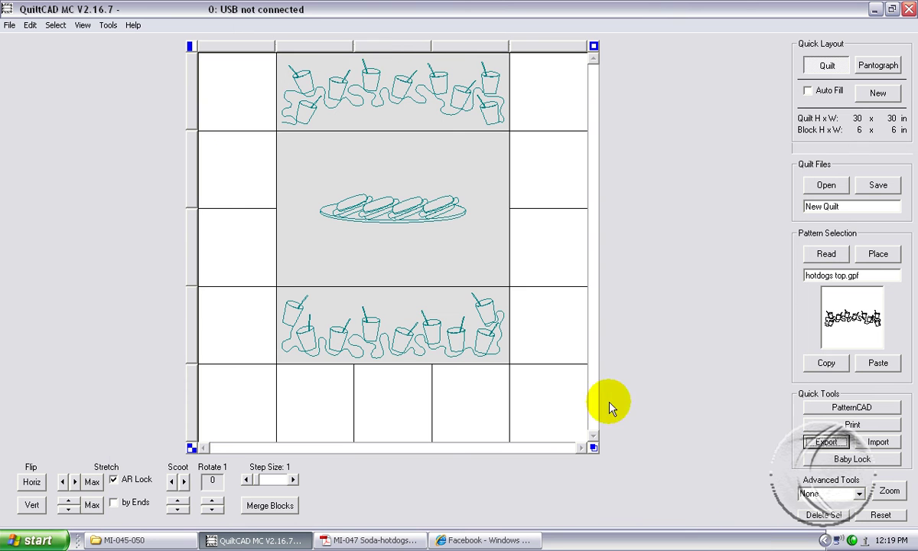
# Select the bottom soda row and scoot it up six times at step size 3, against the hot dogs.
pyautogui.click(340, 125)
pyautogui.click(310, 186)
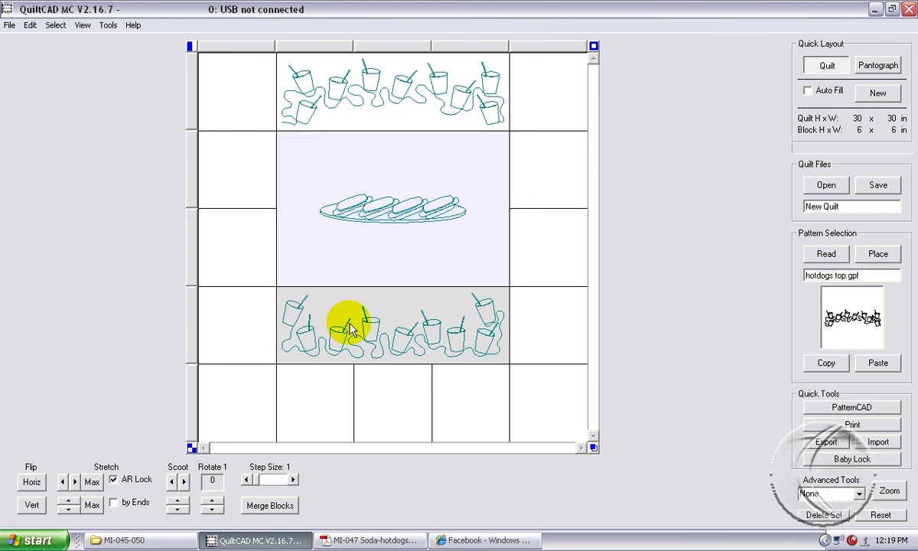
pyautogui.click(331, 307)
pyautogui.click(370, 342)
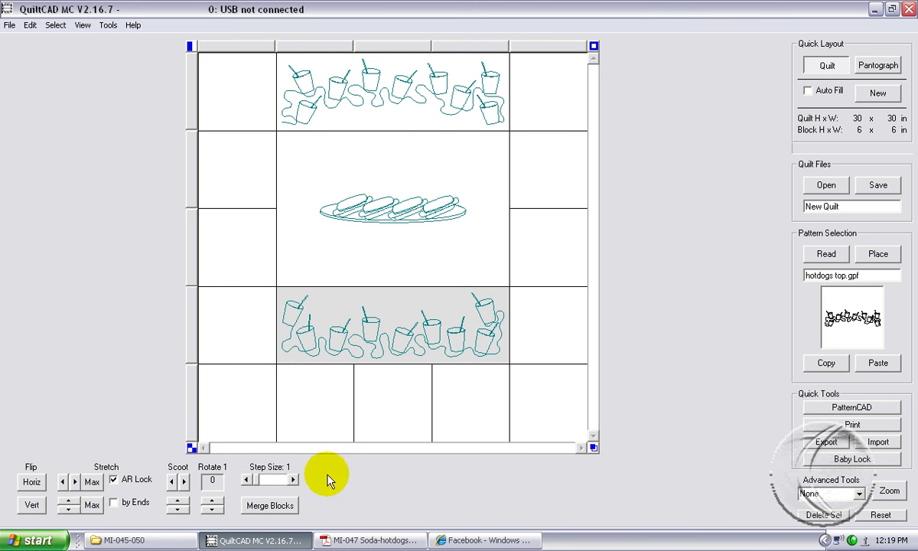
pyautogui.moveTo(256, 480); pyautogui.dragTo(268, 480)
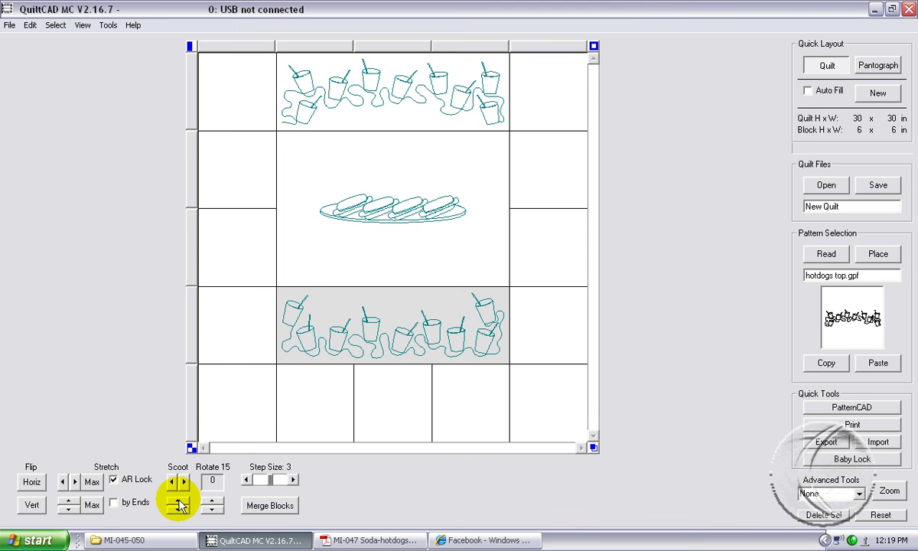
pyautogui.click(178, 501)
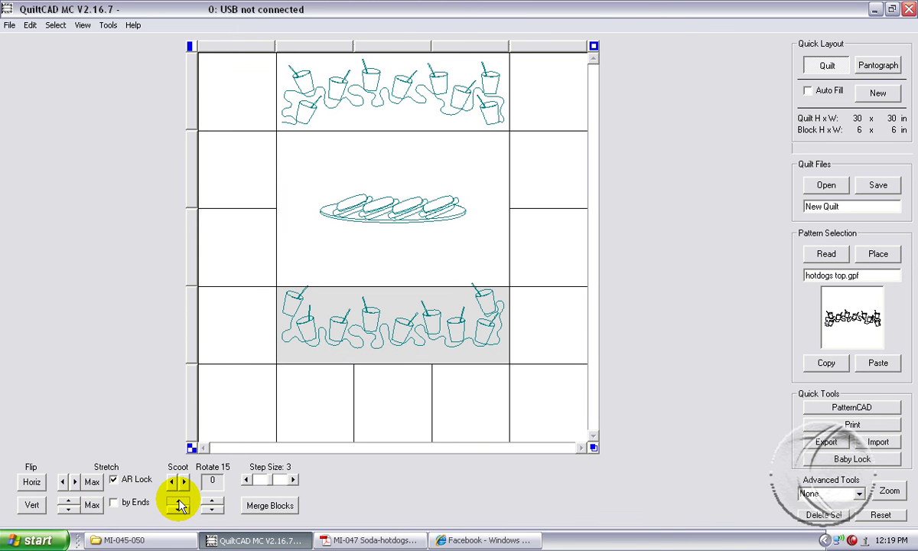
pyautogui.click(179, 502)
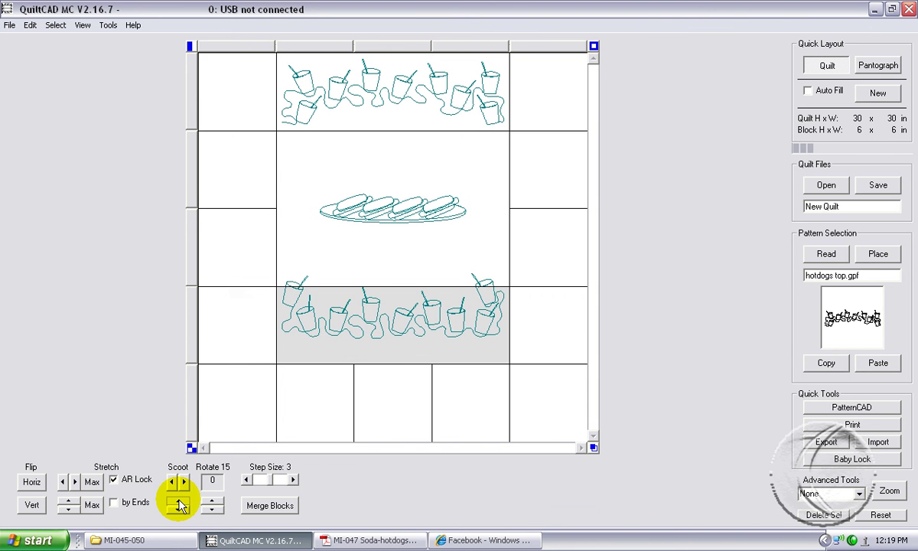
pyautogui.click(179, 502)
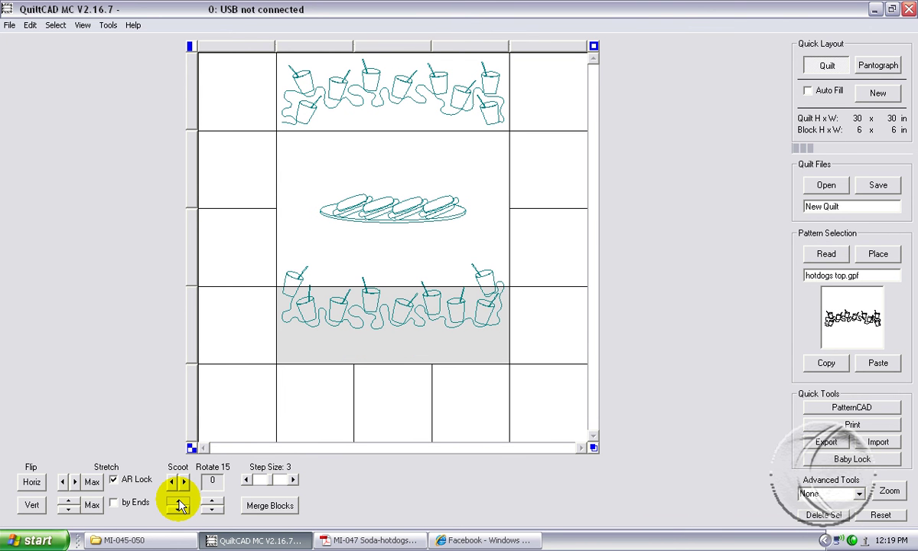
pyautogui.click(179, 502)
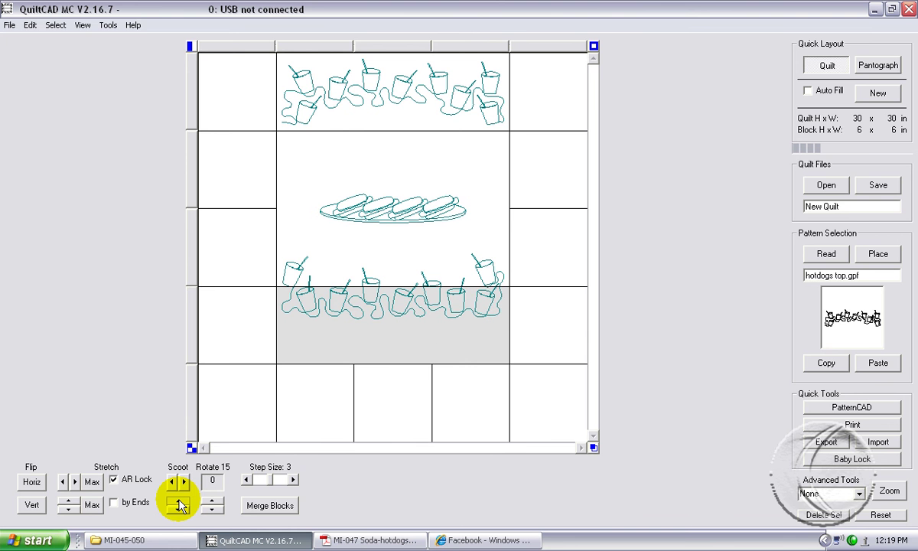
pyautogui.click(179, 501)
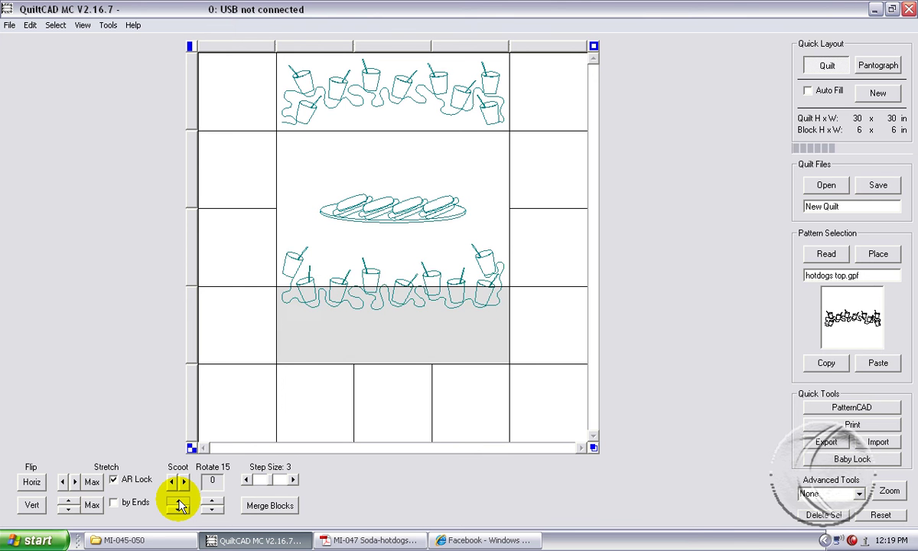
pyautogui.click(179, 502)
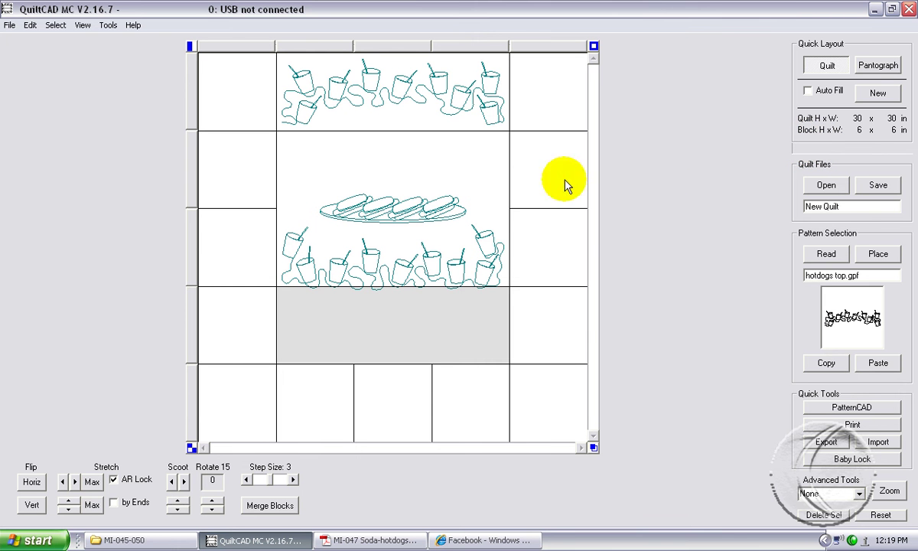
# Select only the top soda row and scoot it down seven times to sit above the hot dogs.
pyautogui.click(405, 84)
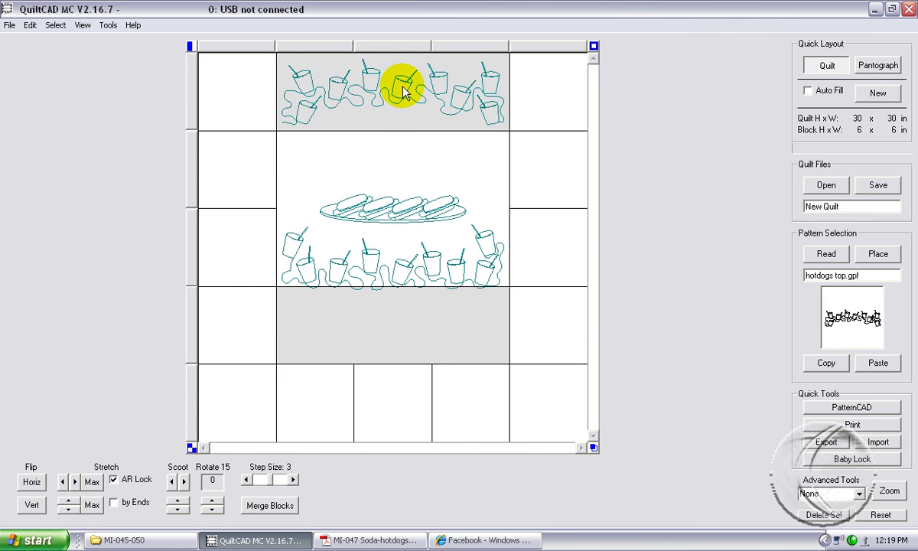
pyautogui.click(425, 344)
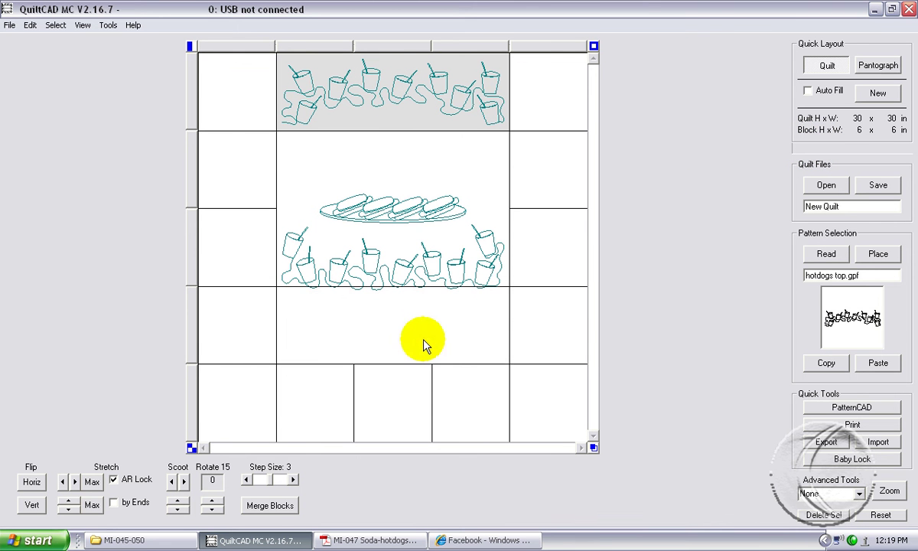
pyautogui.click(180, 509)
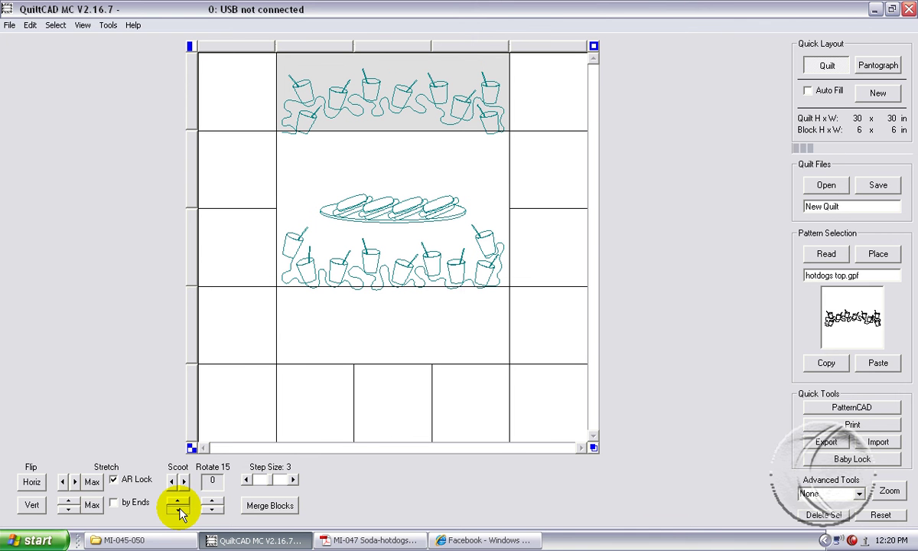
pyautogui.click(180, 510)
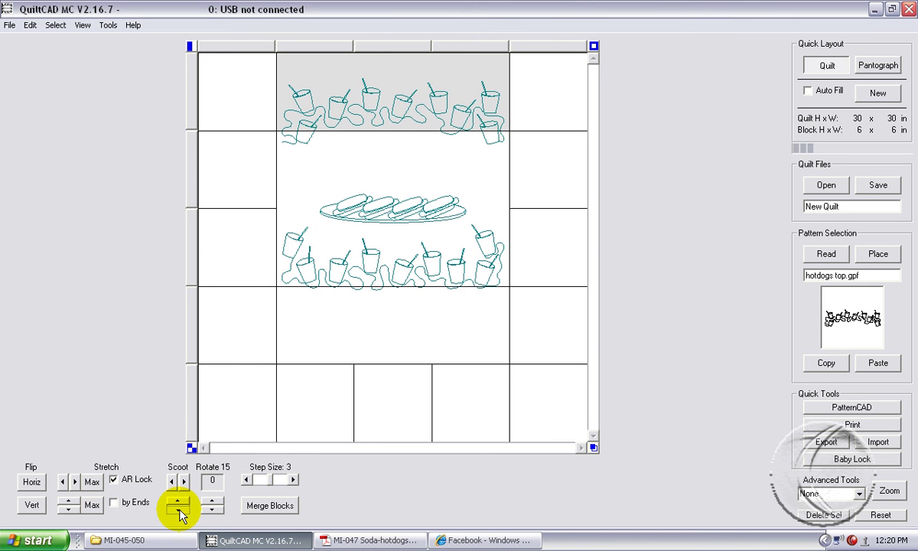
pyautogui.click(180, 510)
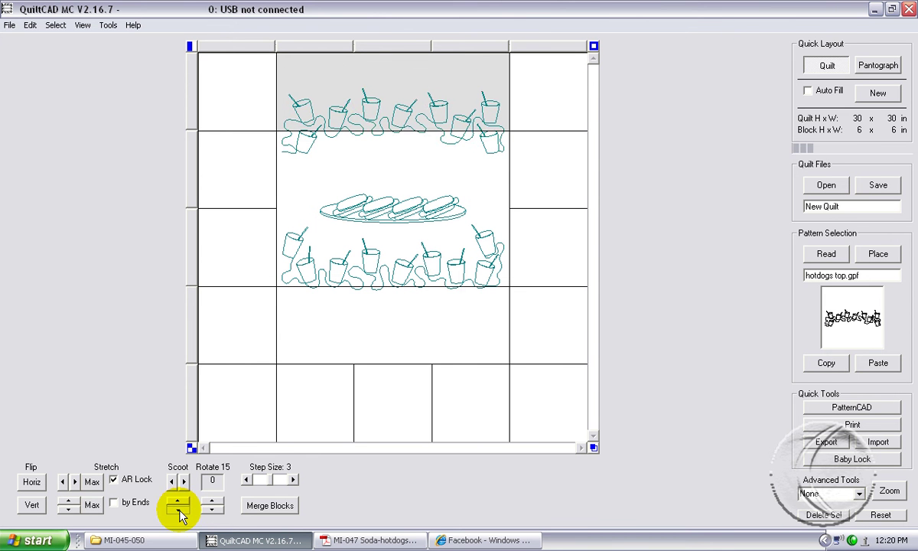
pyautogui.click(180, 510)
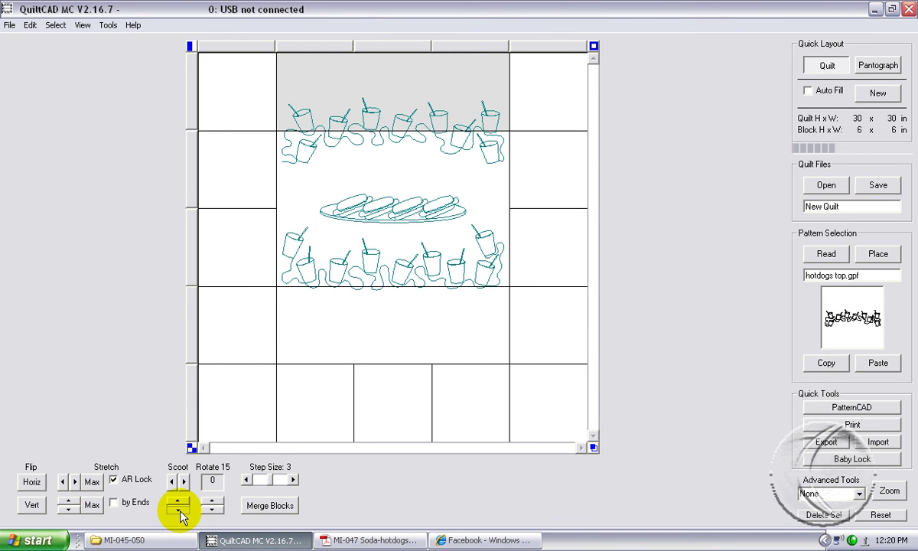
pyautogui.click(179, 510)
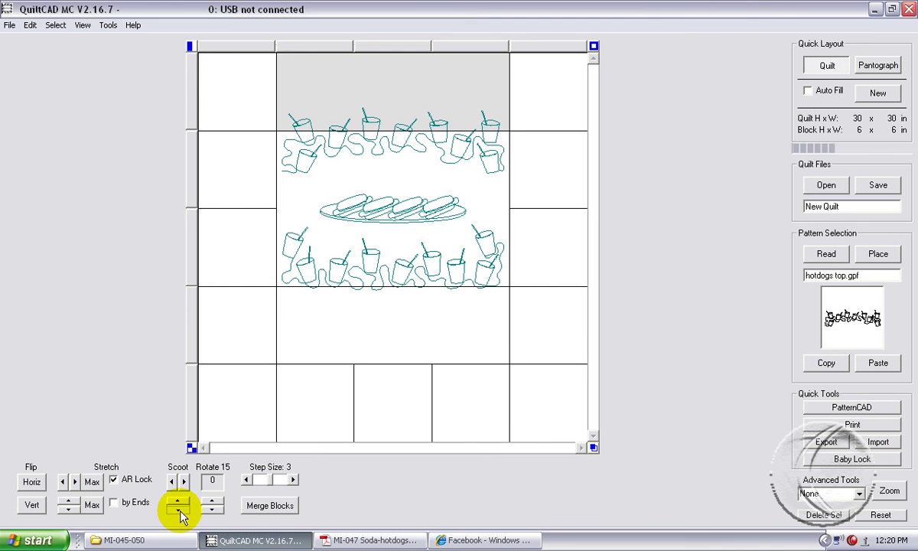
pyautogui.click(180, 510)
pyautogui.click(179, 510)
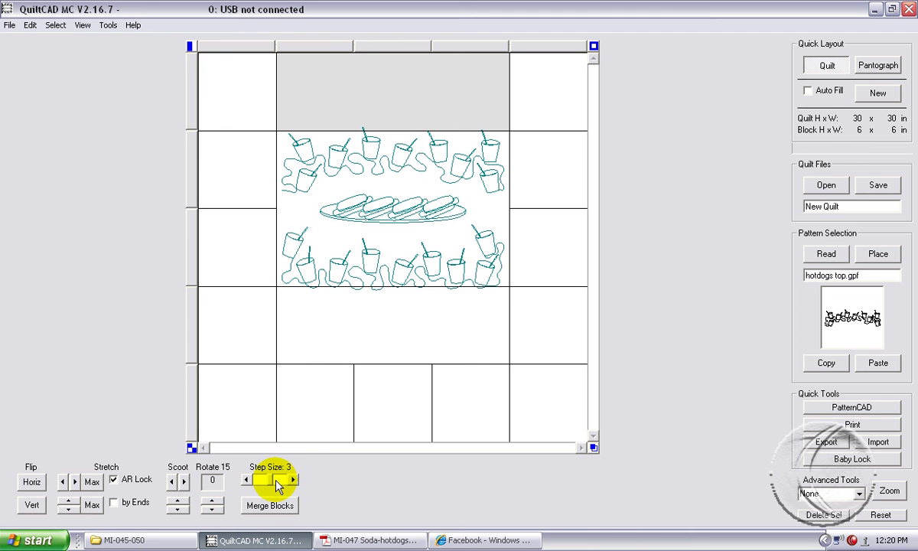
# Lower the step size to 1 and scoot the top soda row down once more.
pyautogui.moveTo(277, 486); pyautogui.dragTo(251, 487)
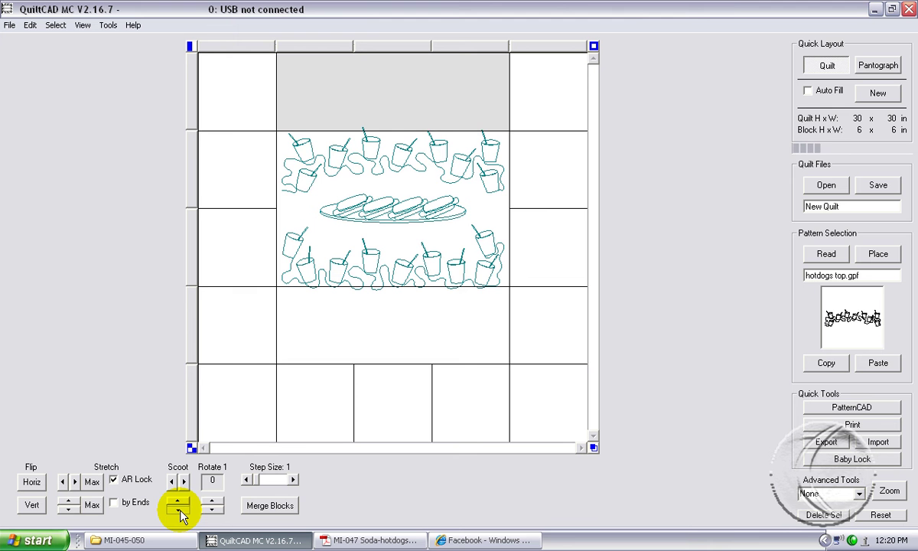
pyautogui.click(177, 514)
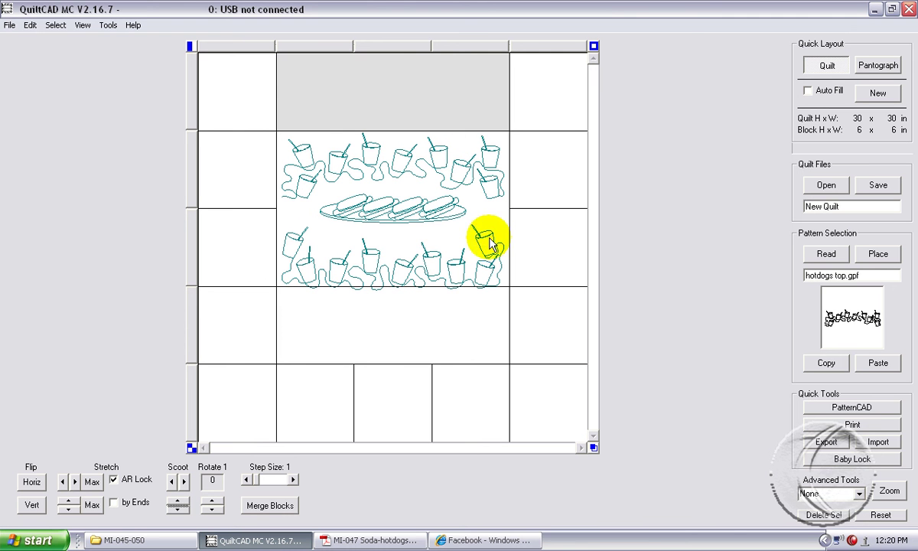
# Select the empty block below the pattern and scoot the lower soda-cup row three small nudges.
pyautogui.click(383, 340)
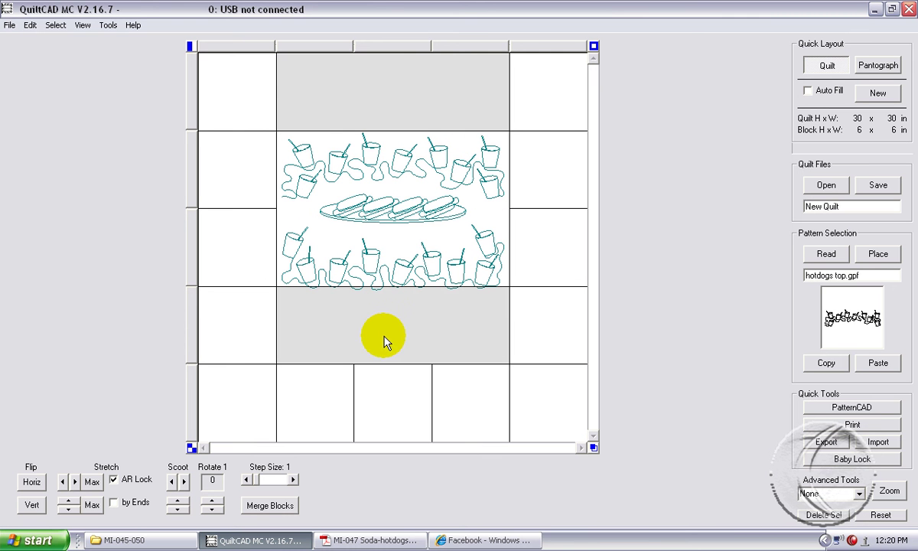
pyautogui.click(382, 96)
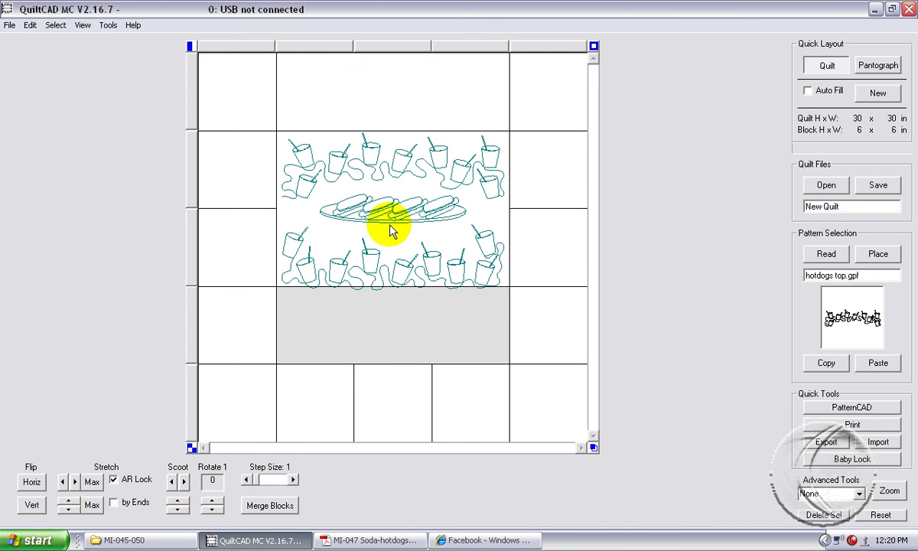
pyautogui.click(180, 506)
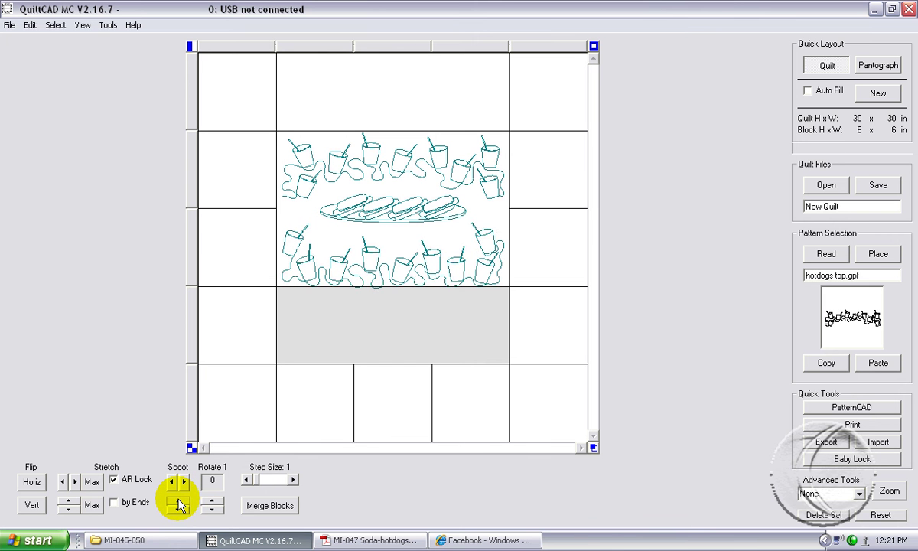
pyautogui.click(181, 505)
pyautogui.click(181, 505)
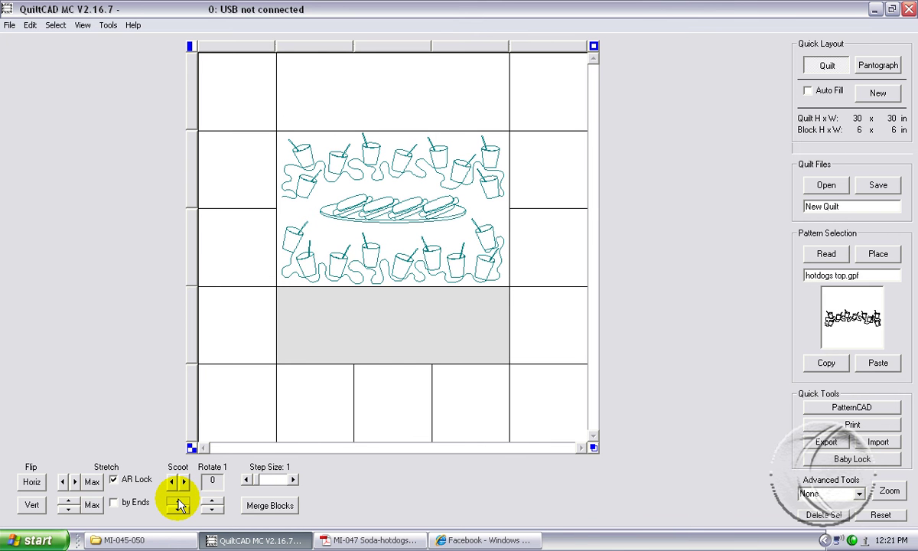
# Export the top, centre and bottom blocks, confirm the 11.621 × 17.09 in size, and exit.
pyautogui.click(443, 94)
pyautogui.click(442, 183)
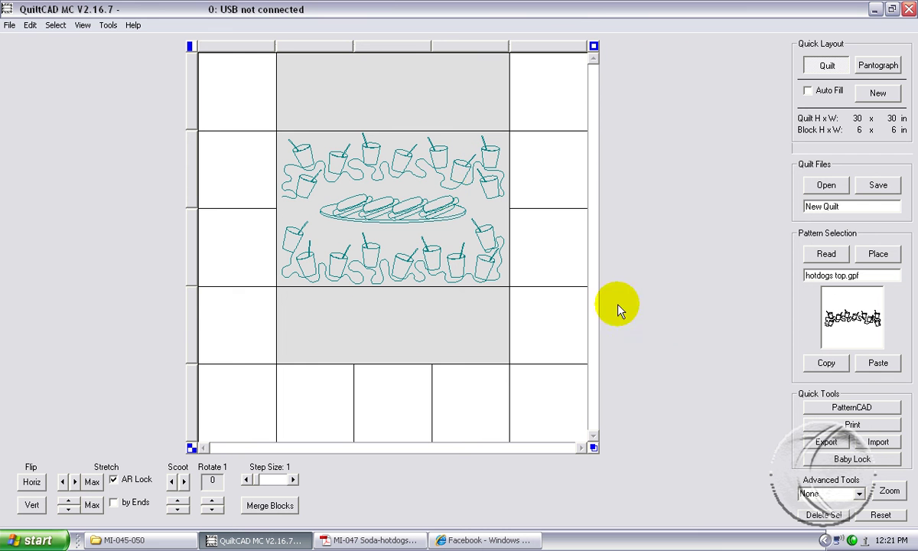
pyautogui.click(817, 441)
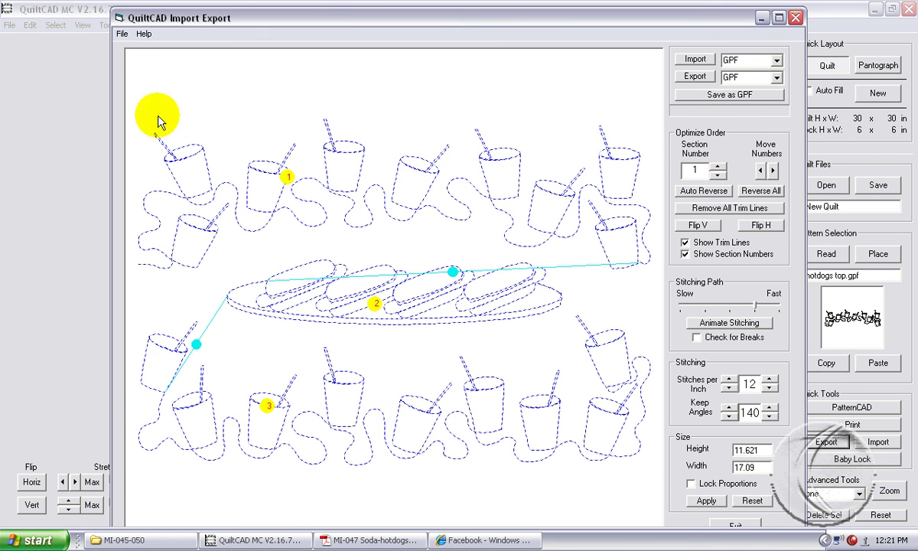
pyautogui.click(598, 369)
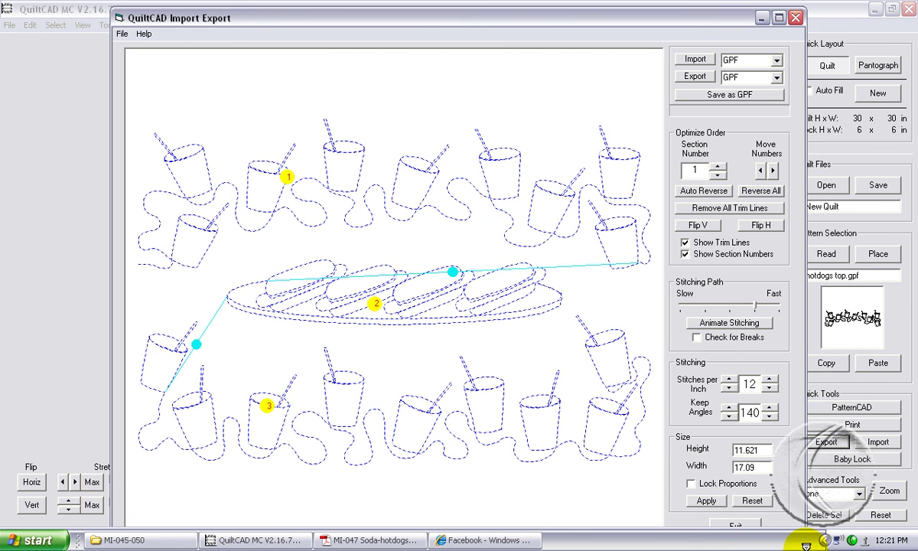
pyautogui.click(735, 524)
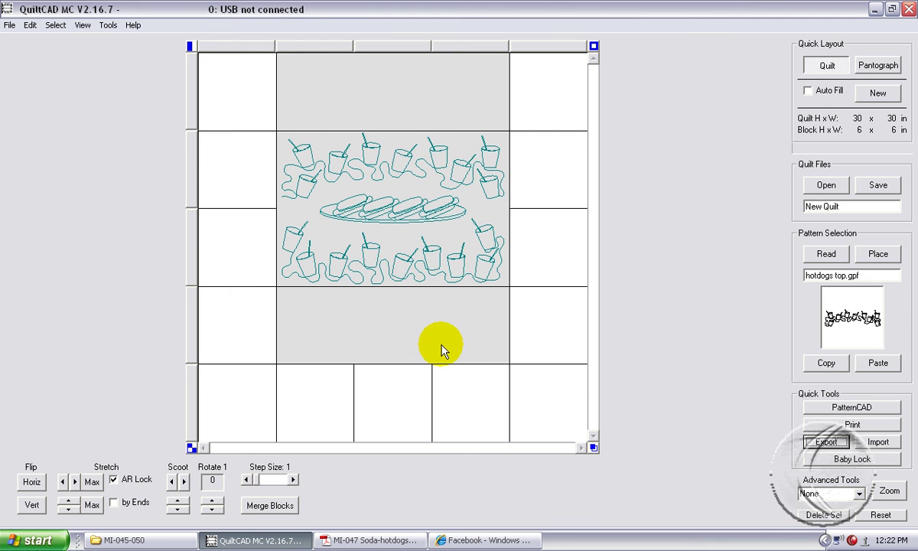
pyautogui.click(407, 85)
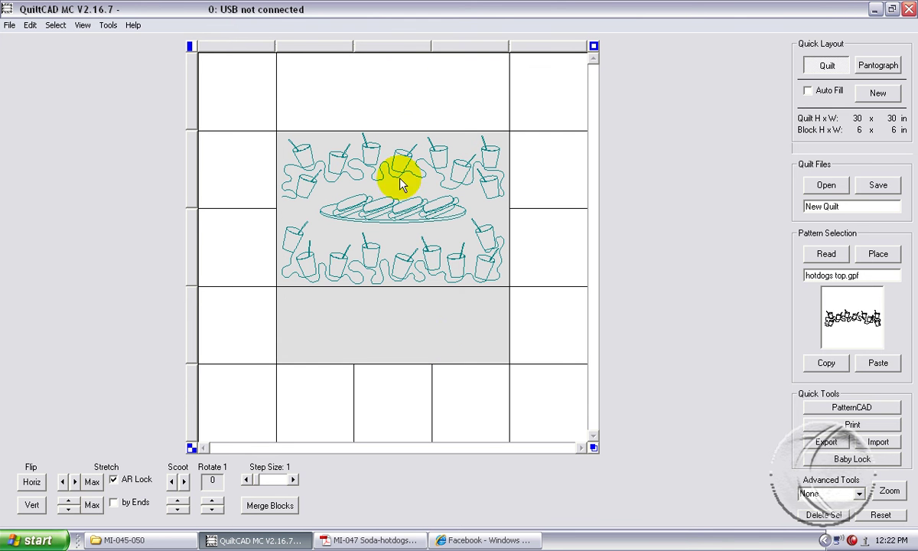
pyautogui.click(403, 309)
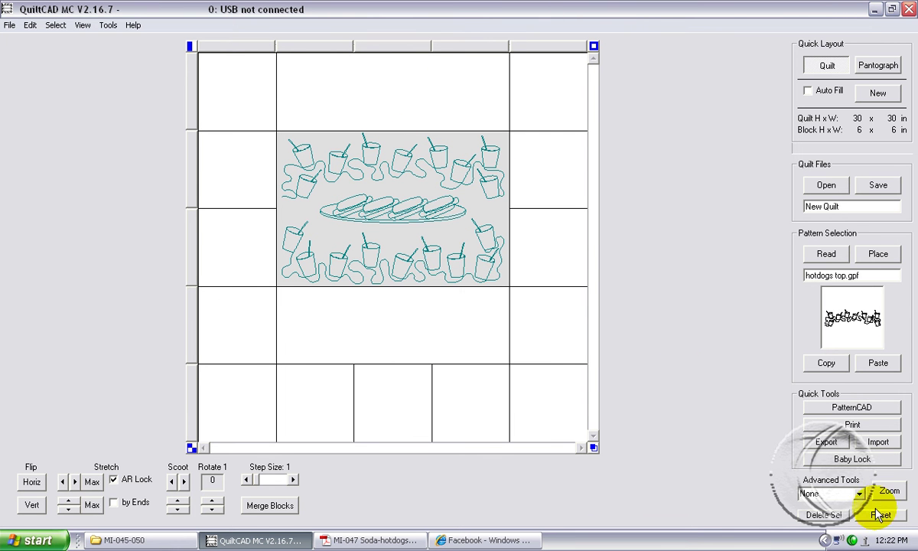
pyautogui.click(845, 462)
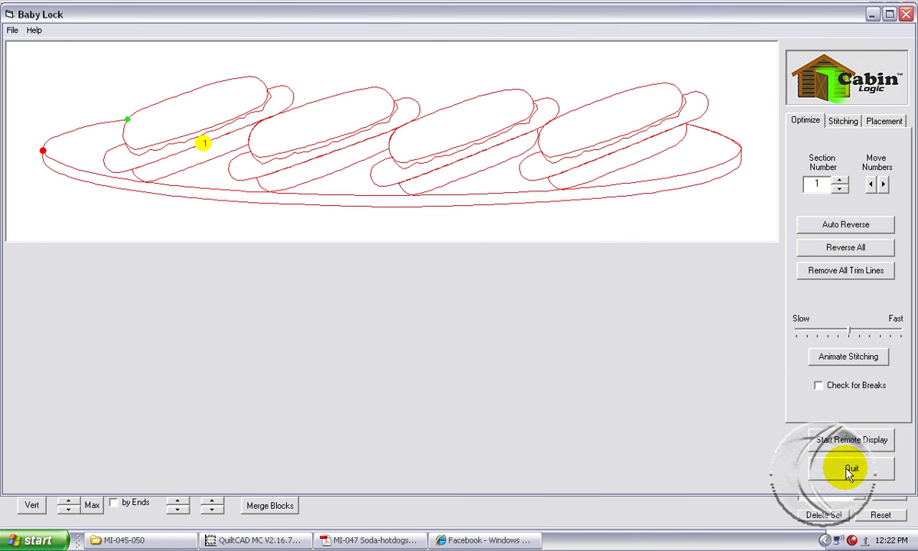
pyautogui.click(850, 468)
pyautogui.click(367, 98)
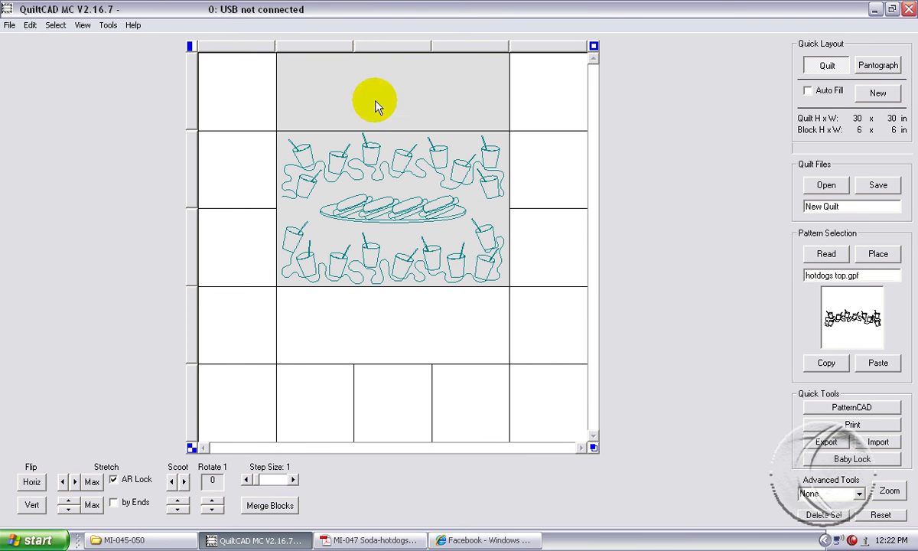
pyautogui.click(398, 258)
pyautogui.click(403, 260)
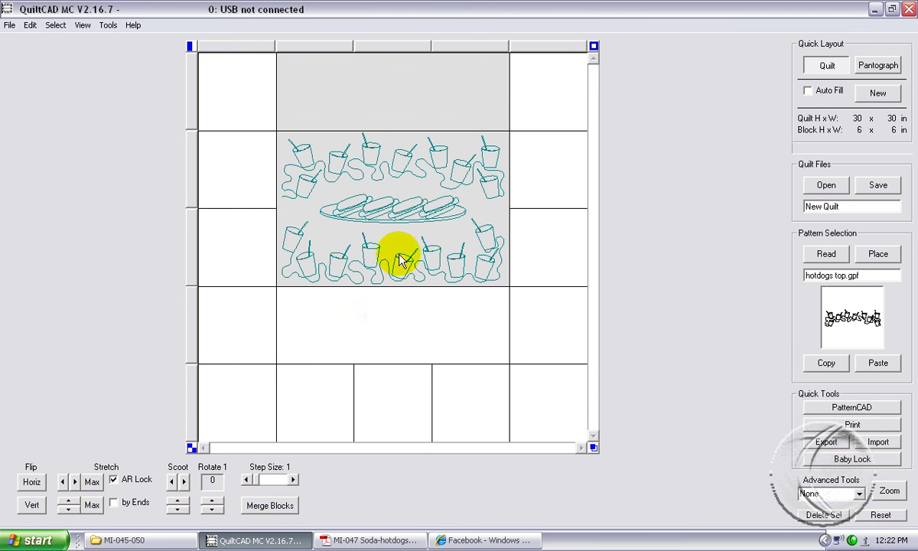
pyautogui.click(505, 358)
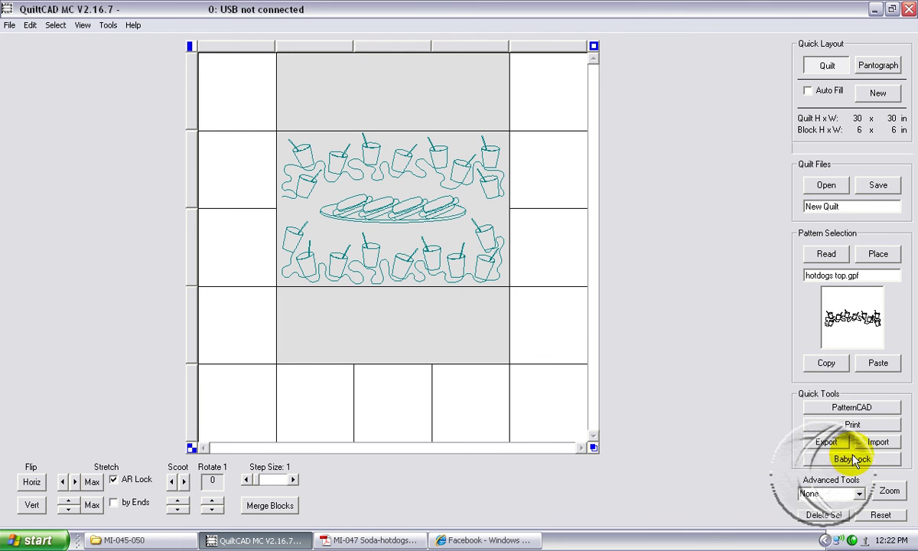
# Send the three combined blocks to Baby Lock and animate the stitching order.
pyautogui.click(845, 460)
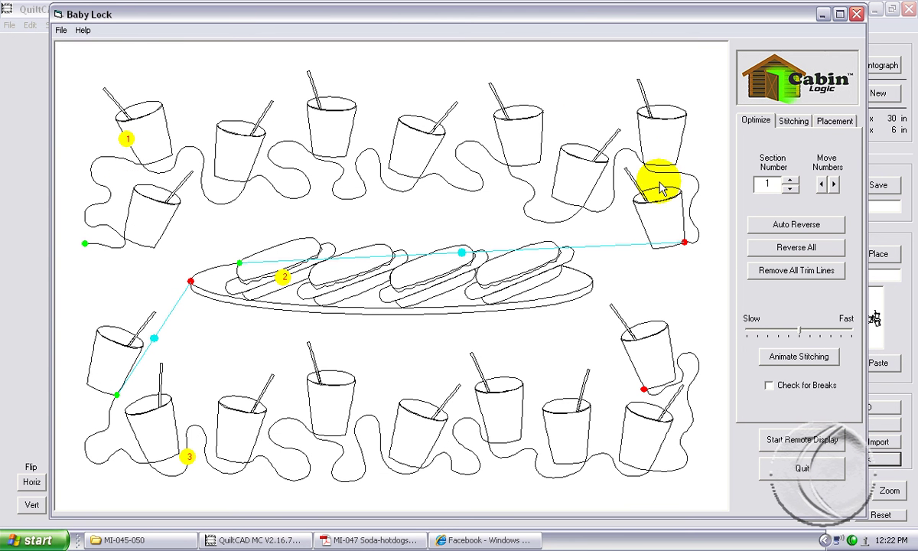
pyautogui.click(285, 289)
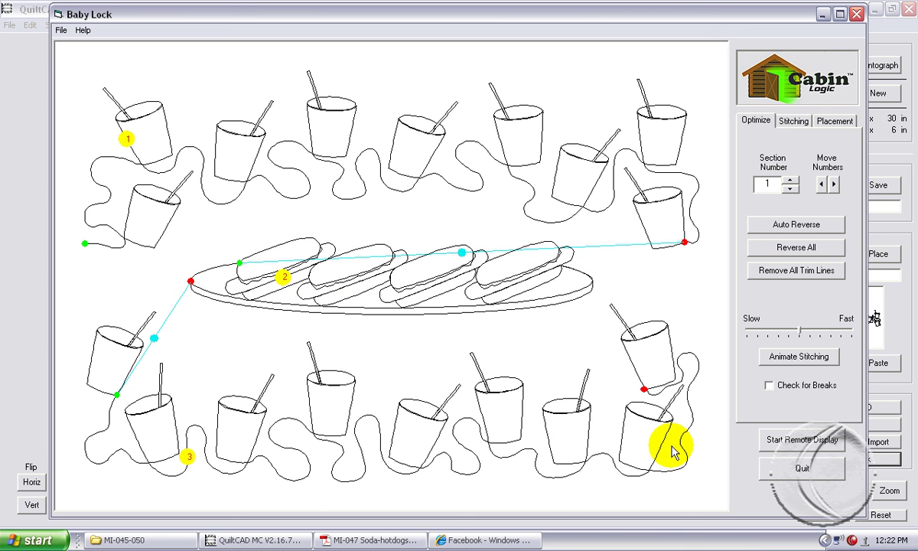
pyautogui.click(792, 355)
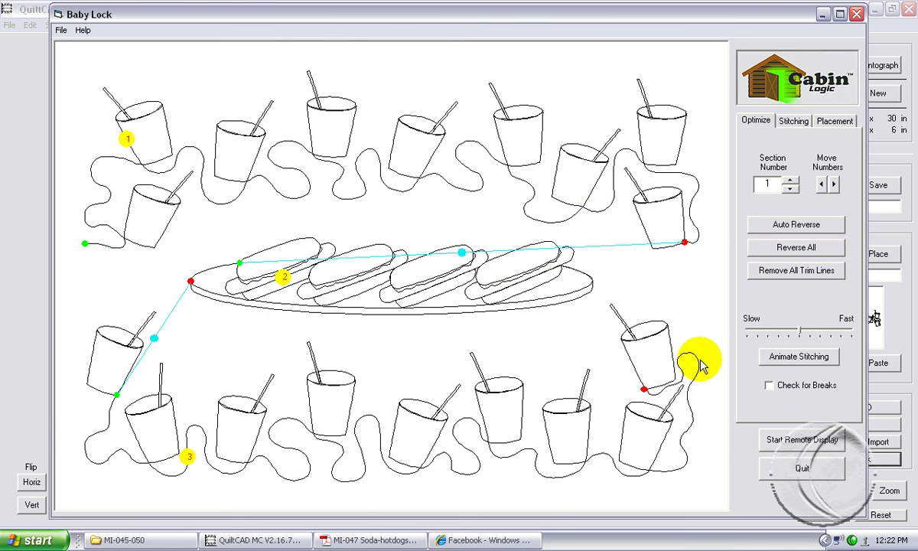
# Inspect the top cup, hot-dog and bottom cup sections in turn, then quit Baby Lock.
pyautogui.click(687, 246)
pyautogui.click(266, 262)
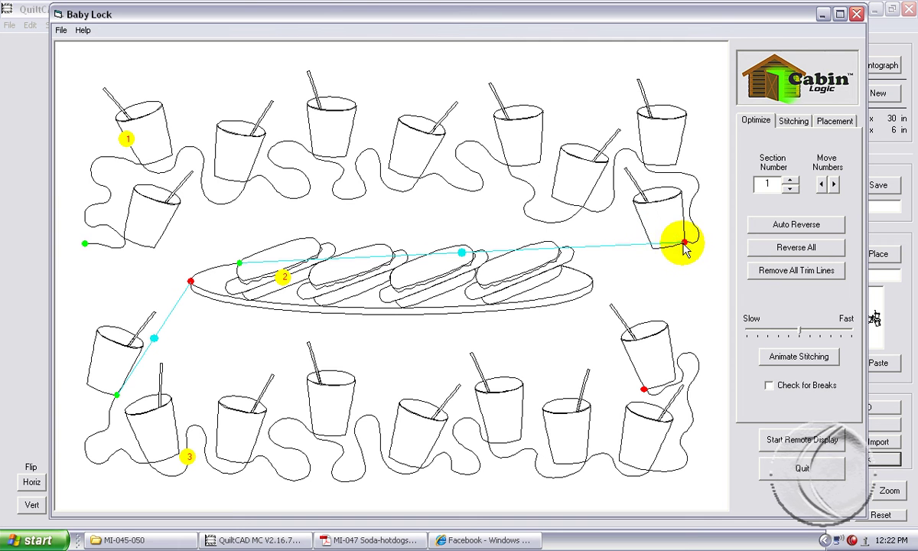
pyautogui.click(191, 282)
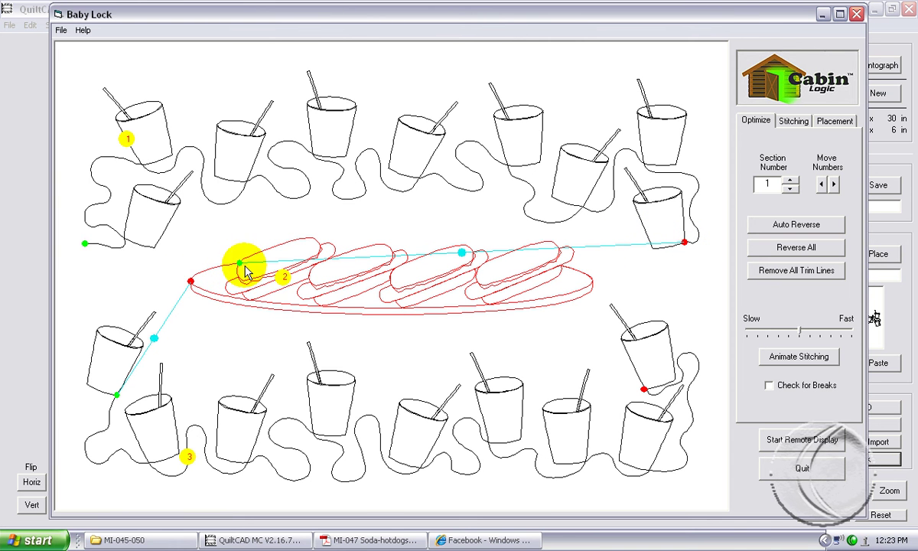
pyautogui.click(116, 396)
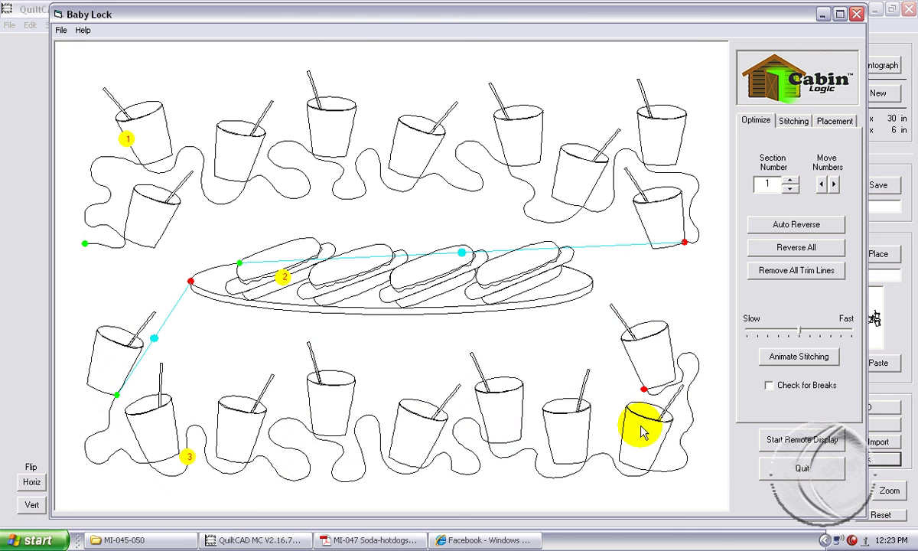
pyautogui.click(801, 469)
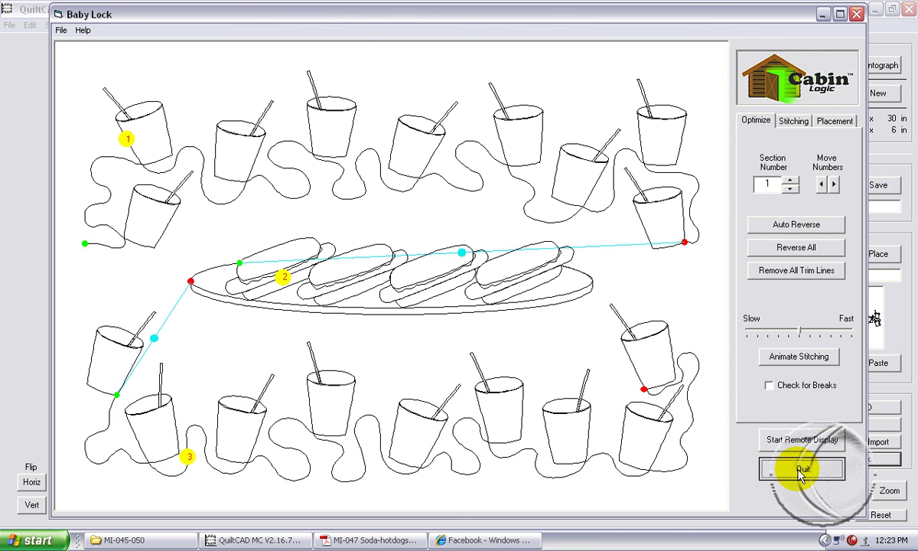